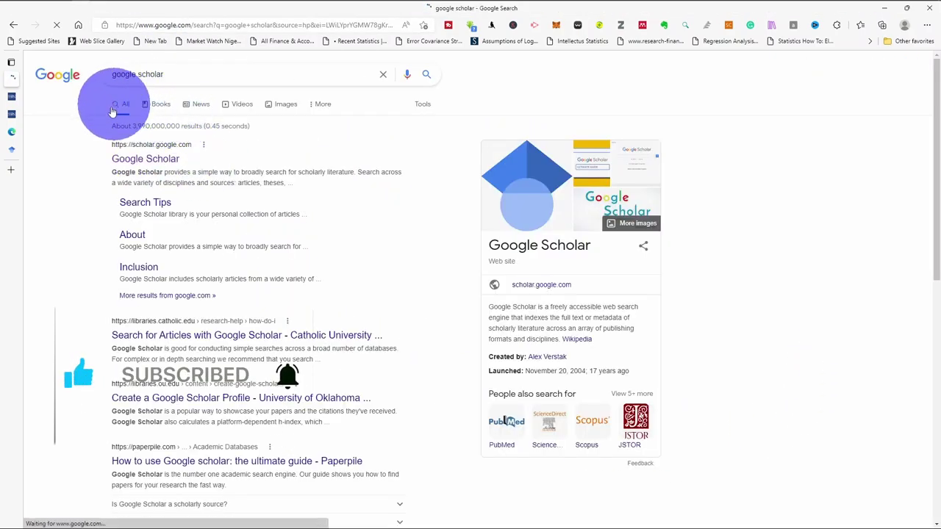
Go to the Google Scholar home page and sign in with the first listed Google account
{"action": "left_click", "coordinate": [167, 161]}
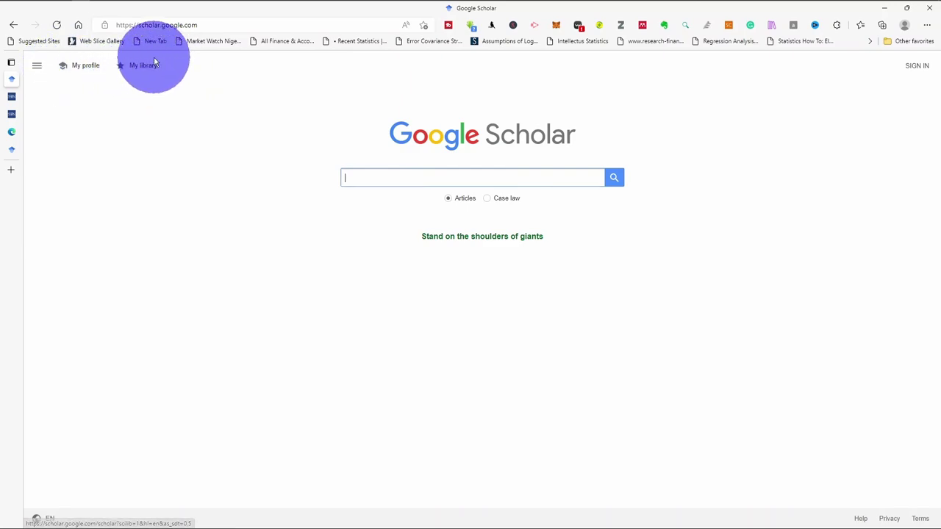
{"action": "left_click", "coordinate": [85, 67]}
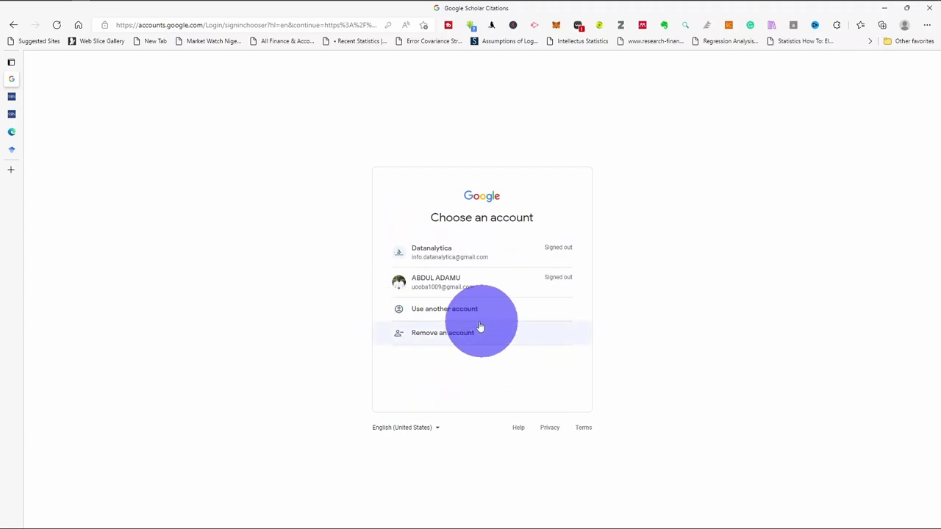
{"action": "left_click", "coordinate": [13, 25]}
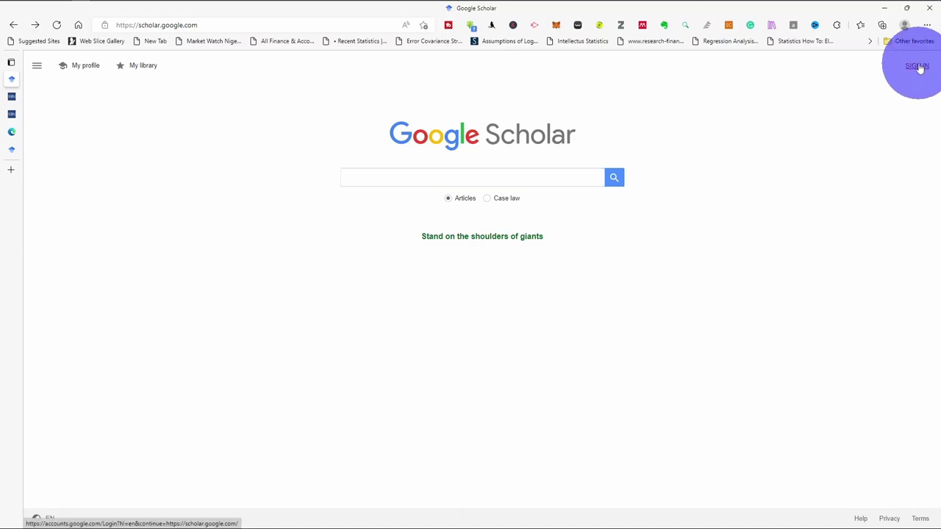
{"action": "left_click", "coordinate": [917, 67]}
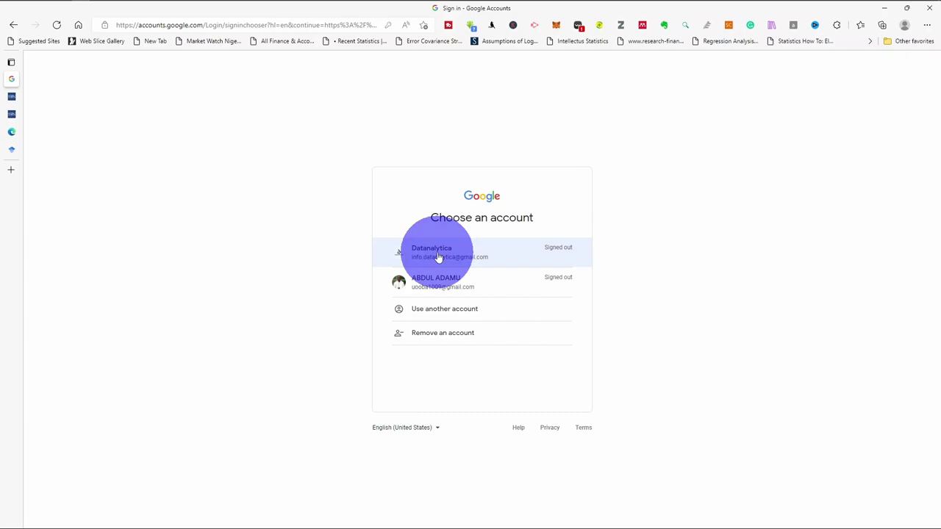
{"action": "left_click", "coordinate": [439, 255]}
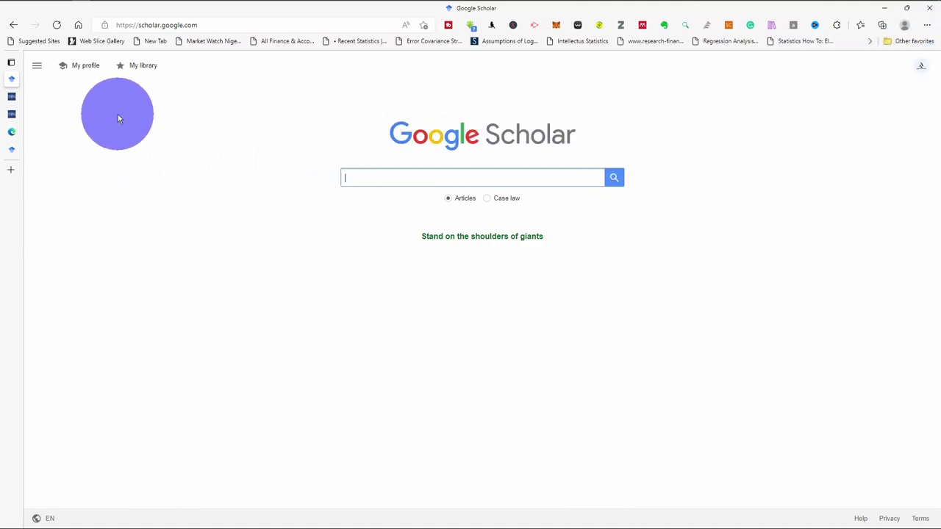
Start a new Scholar profile and replace the prefilled name with the researcher's name
{"action": "left_click", "coordinate": [83, 66]}
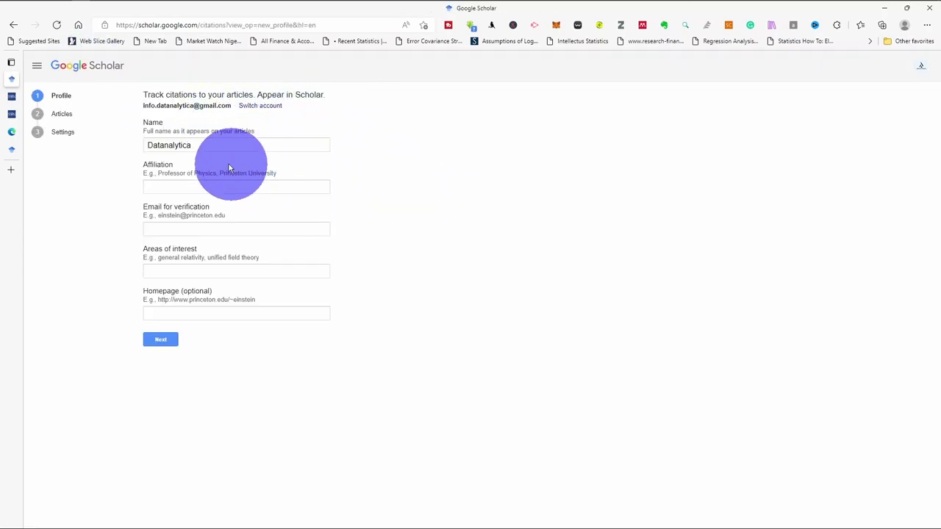
{"action": "left_click", "coordinate": [147, 144]}
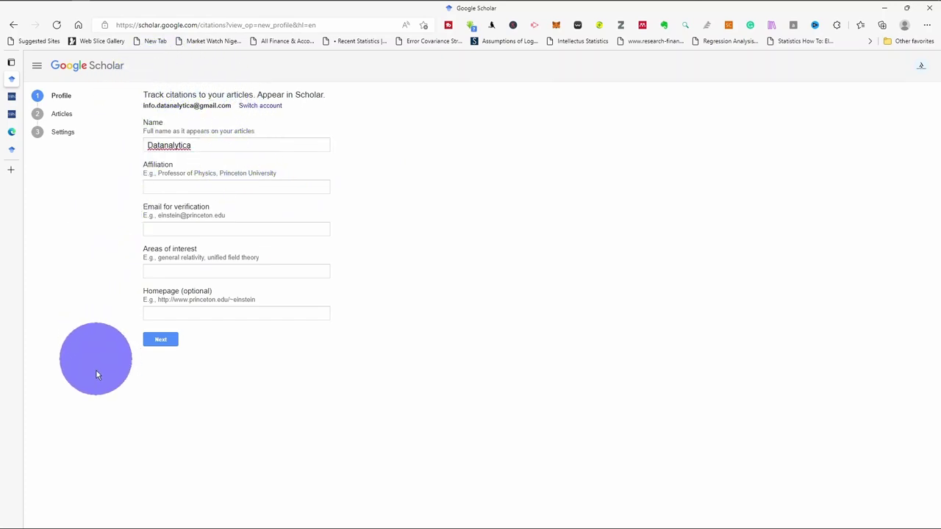
{"action": "double_click", "coordinate": [214, 147]}
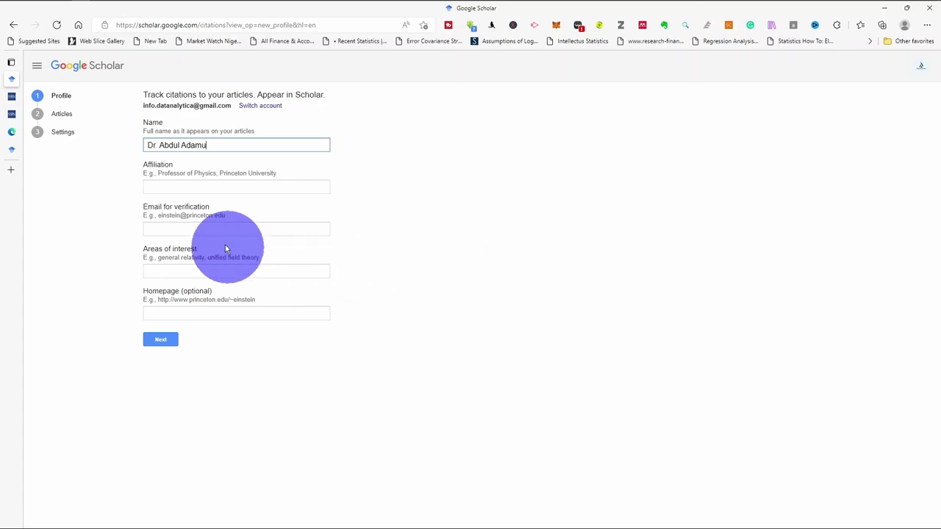
{"action": "left_click", "coordinate": [160, 188]}
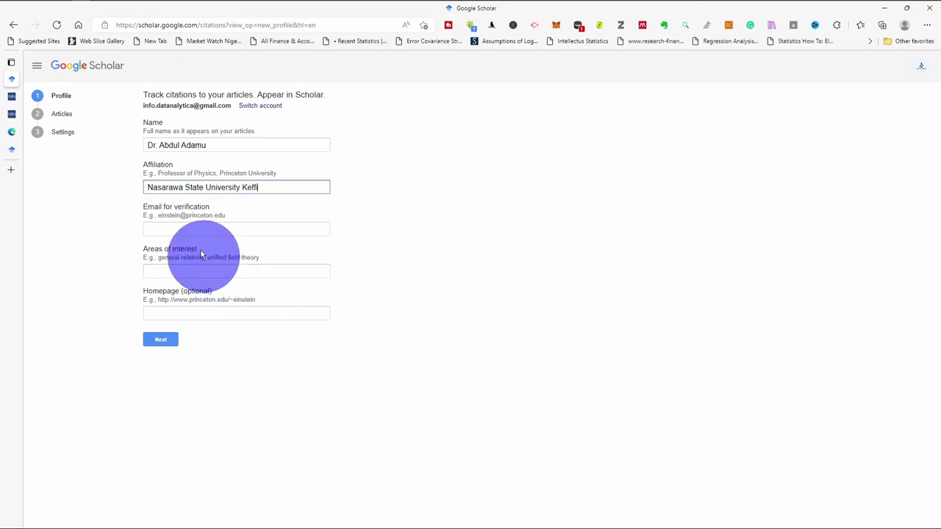
{"action": "left_click", "coordinate": [154, 227]}
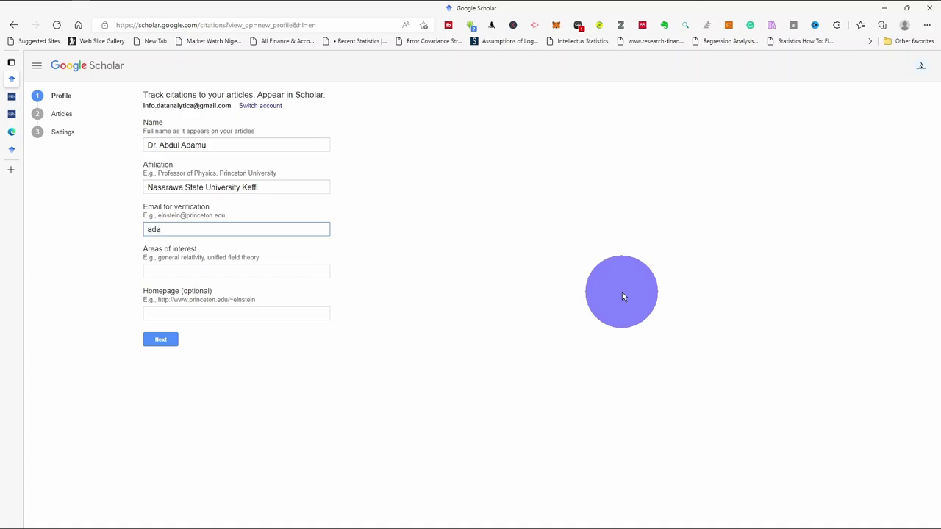
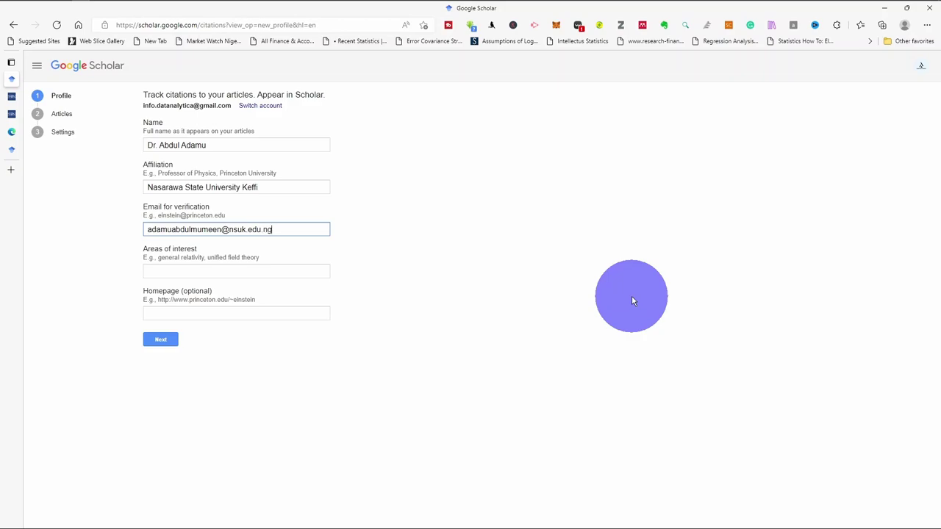
{"action": "left_click", "coordinate": [198, 273]}
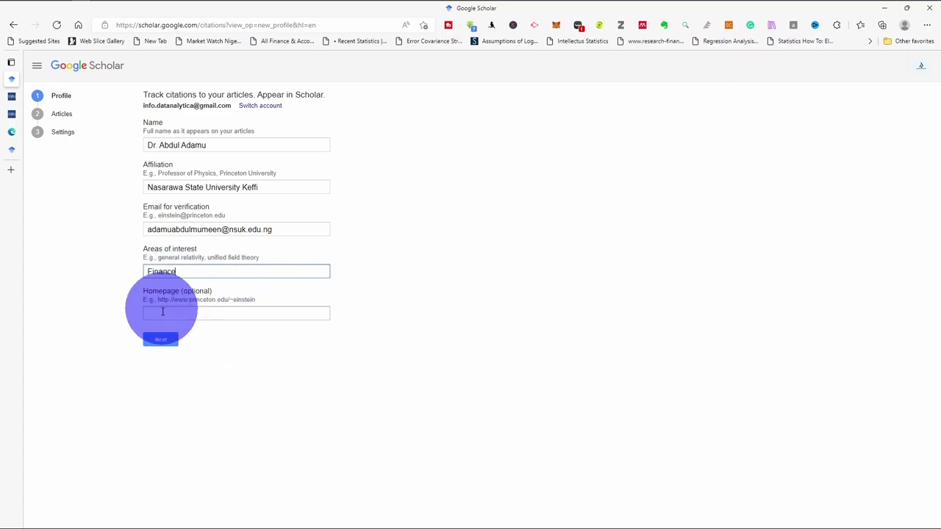
{"action": "left_click", "coordinate": [161, 315]}
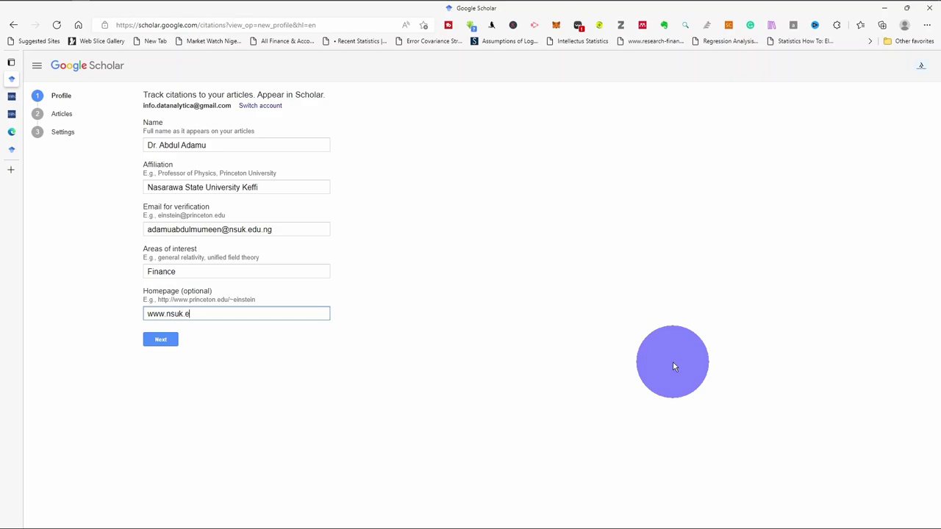
{"action": "type", "text": "www.nsuk.edu.ng"}
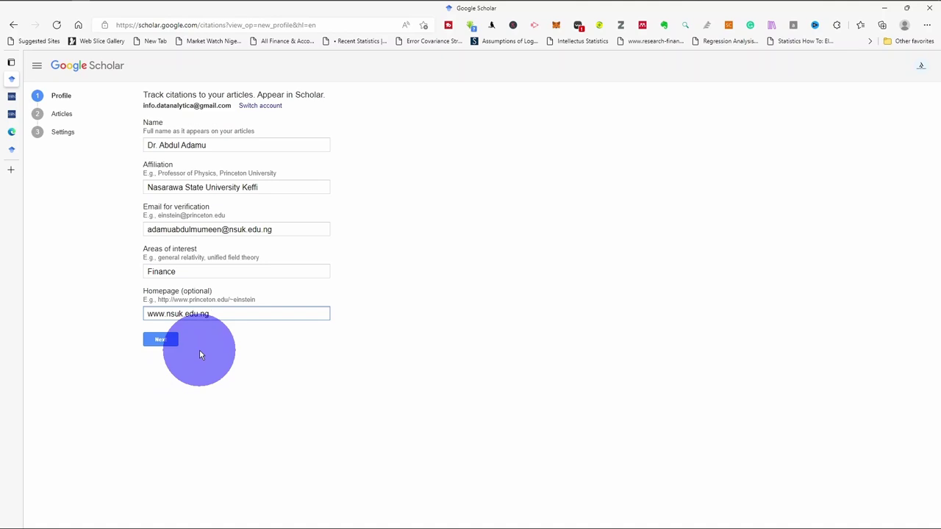
Submit the profile and review the profile page's articles, 181 citations and h-index 5
{"action": "key", "text": "Return"}
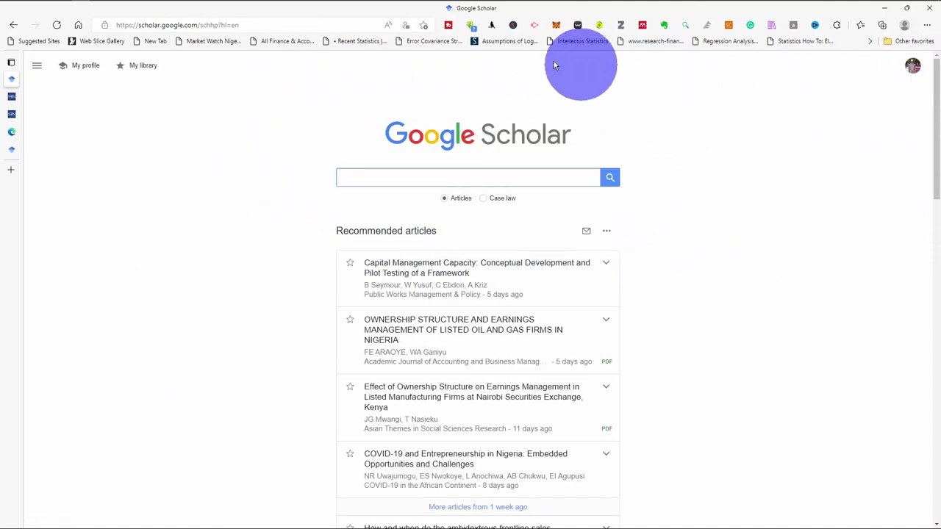
{"action": "left_click", "coordinate": [81, 66]}
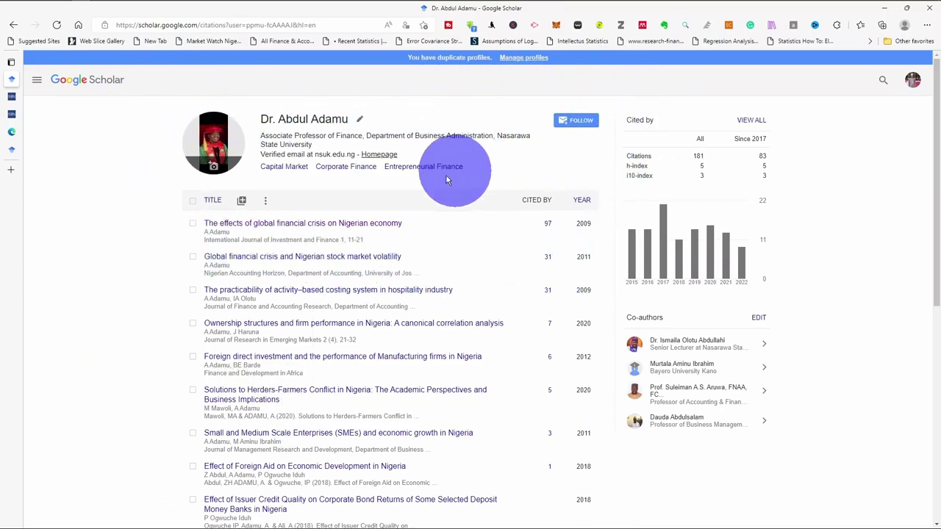
{"action": "scroll", "coordinate": [413, 215], "scroll_direction": "down", "scroll_amount": 3}
{"action": "scroll", "coordinate": [415, 216], "scroll_direction": "up", "scroll_amount": 3}
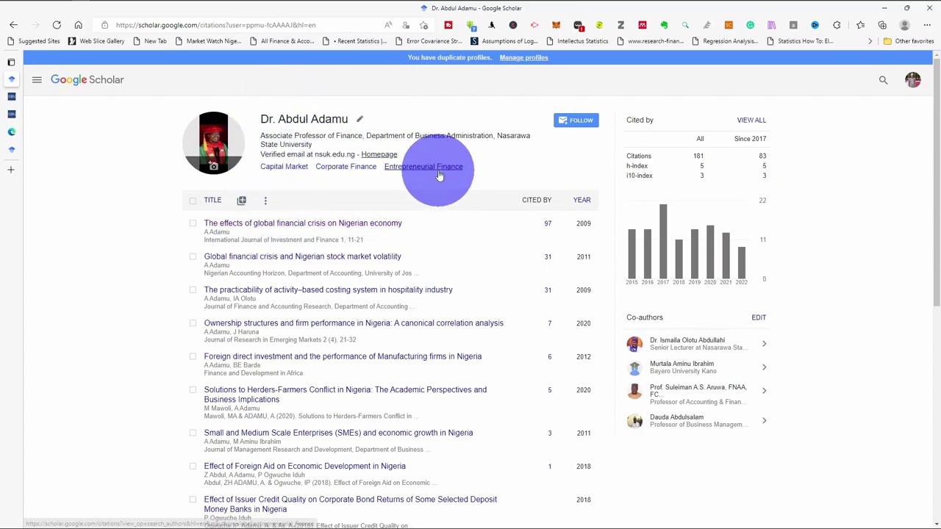
{"action": "scroll", "coordinate": [441, 171], "scroll_direction": "down", "scroll_amount": 5}
{"action": "scroll", "coordinate": [444, 175], "scroll_direction": "up", "scroll_amount": 5}
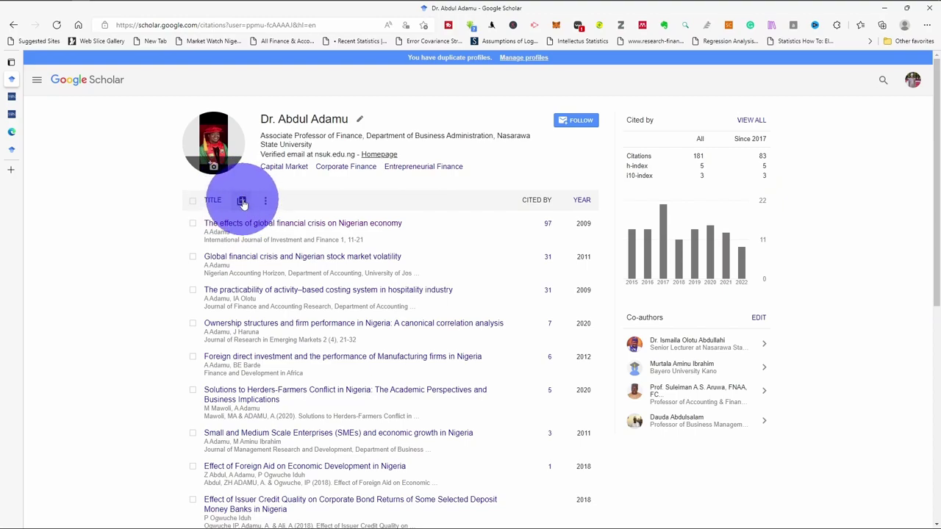
Tick the researcher's article group in Add article groups, bringing the count to Articles: 10
{"action": "left_click", "coordinate": [242, 201]}
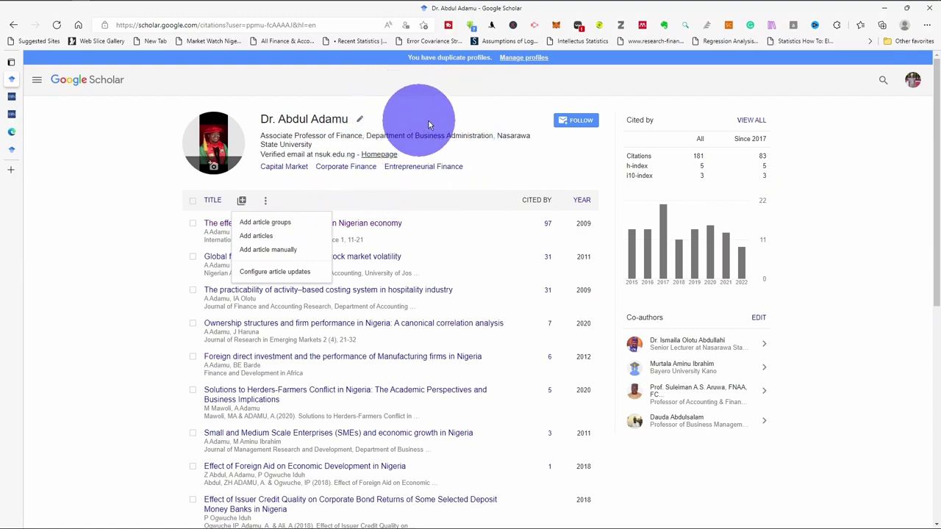
{"action": "left_click", "coordinate": [265, 224]}
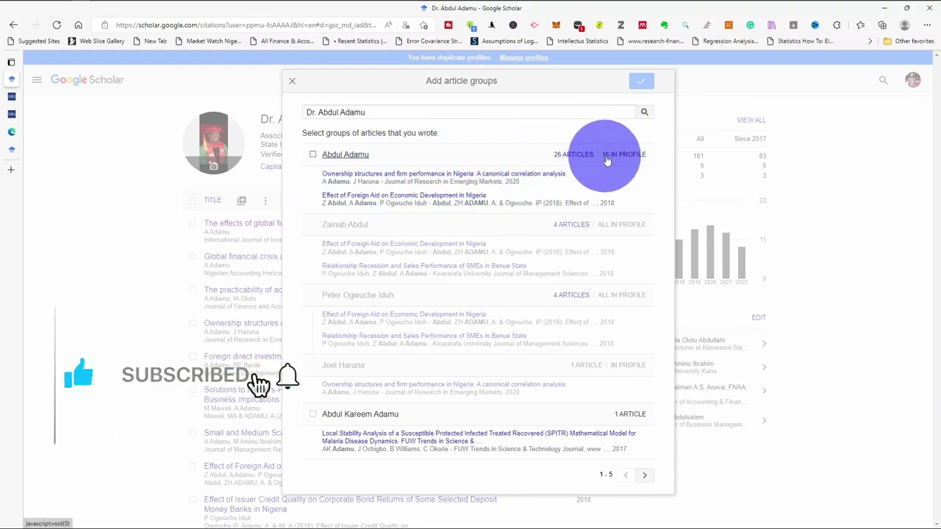
{"action": "left_click", "coordinate": [313, 156]}
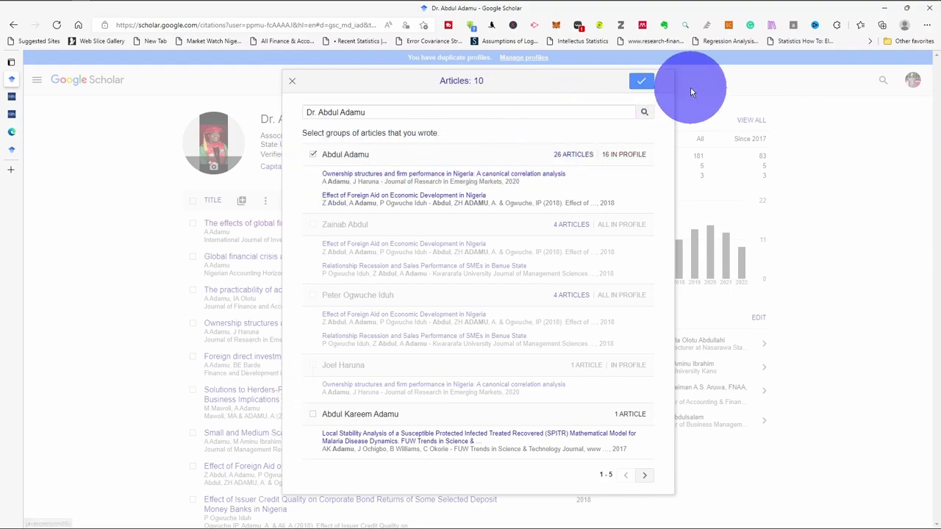
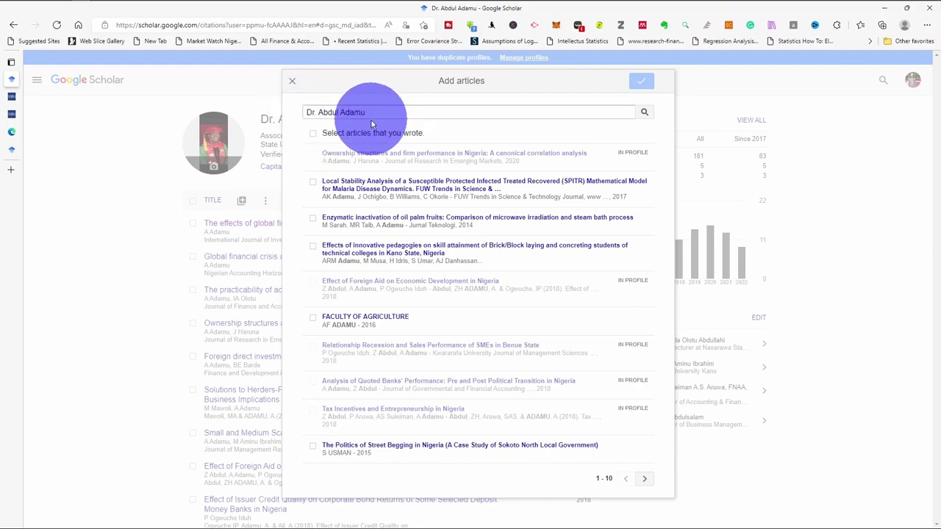
Rerun the author article search without 'Dr.' and move to the next results page
{"action": "left_click", "coordinate": [319, 112]}
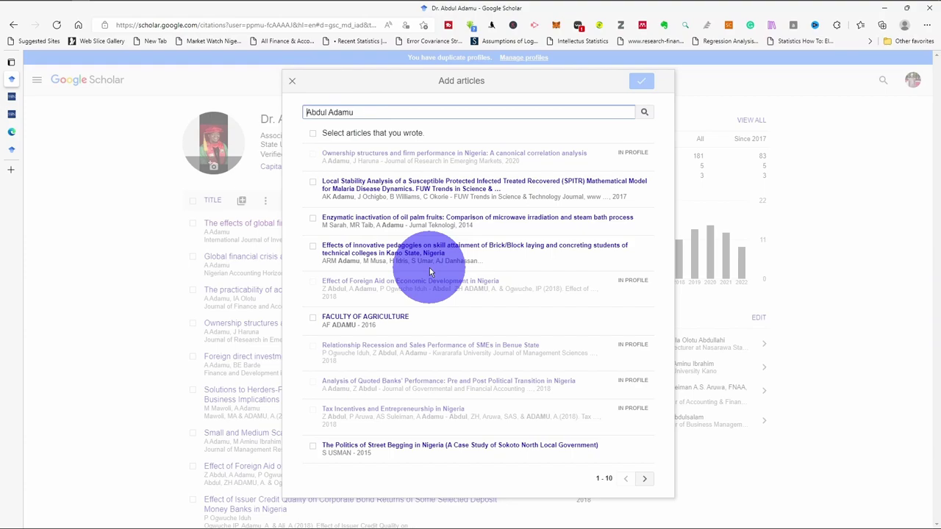
{"action": "left_click", "coordinate": [644, 114]}
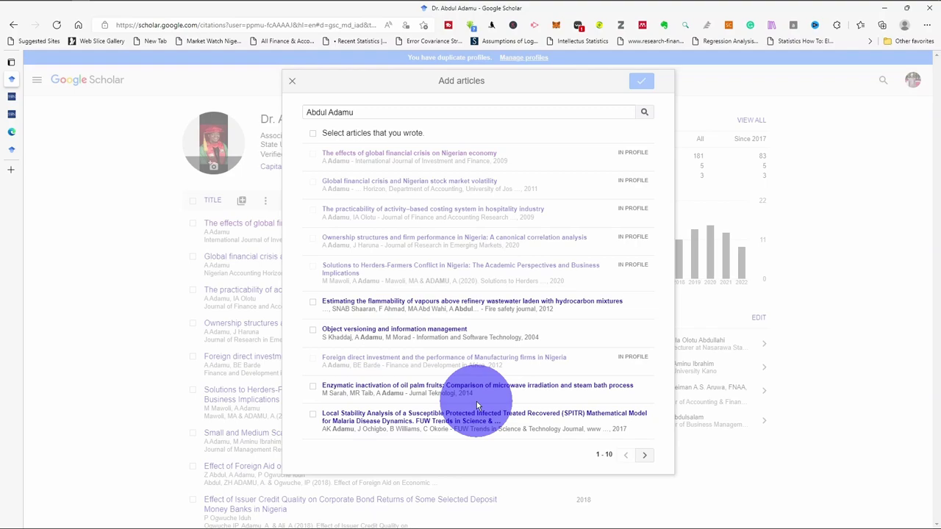
{"action": "left_click", "coordinate": [644, 457]}
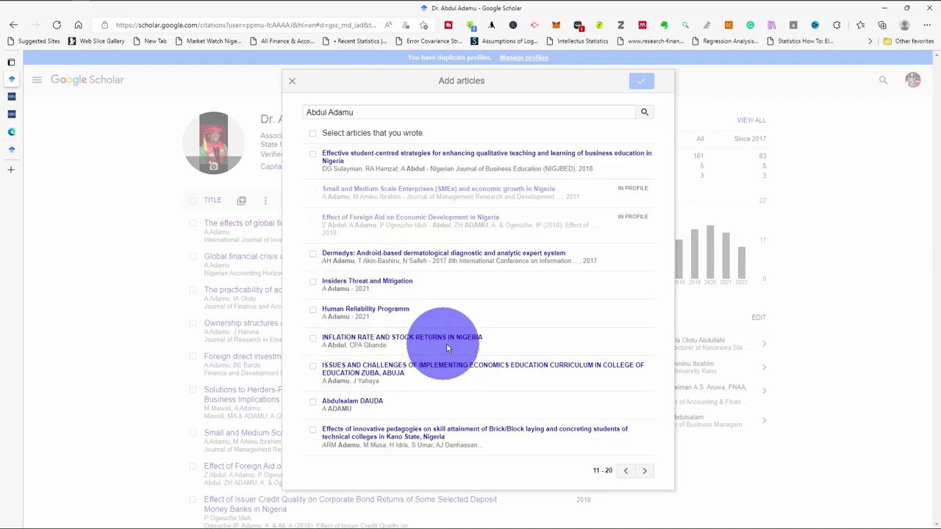
Select INFLATION RATE AND STOCK RETURNS IN NIGERIA and add it to the profile
{"action": "left_click", "coordinate": [313, 340]}
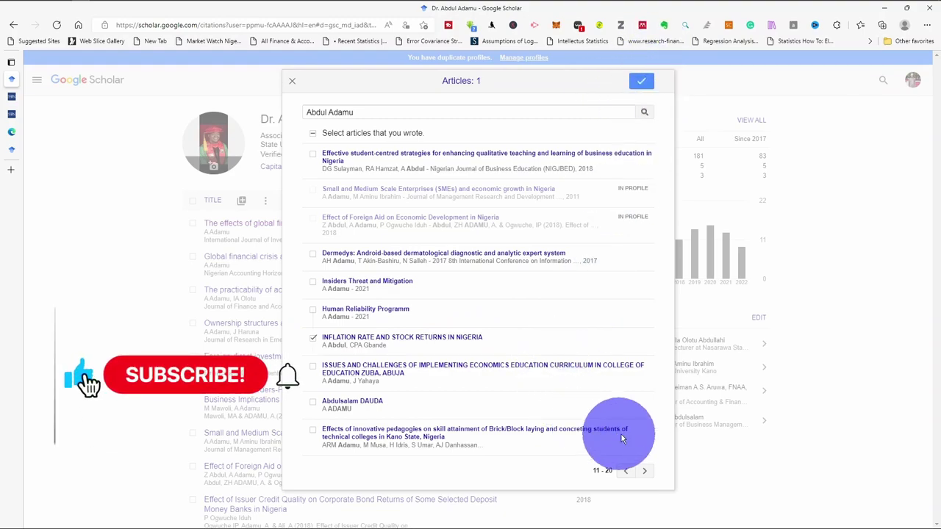
{"action": "left_click", "coordinate": [645, 471]}
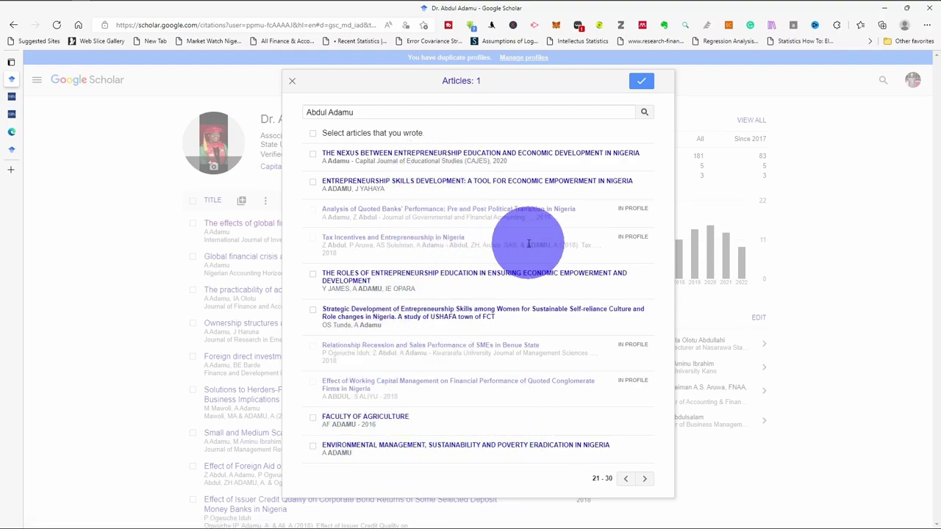
{"action": "left_click", "coordinate": [644, 479]}
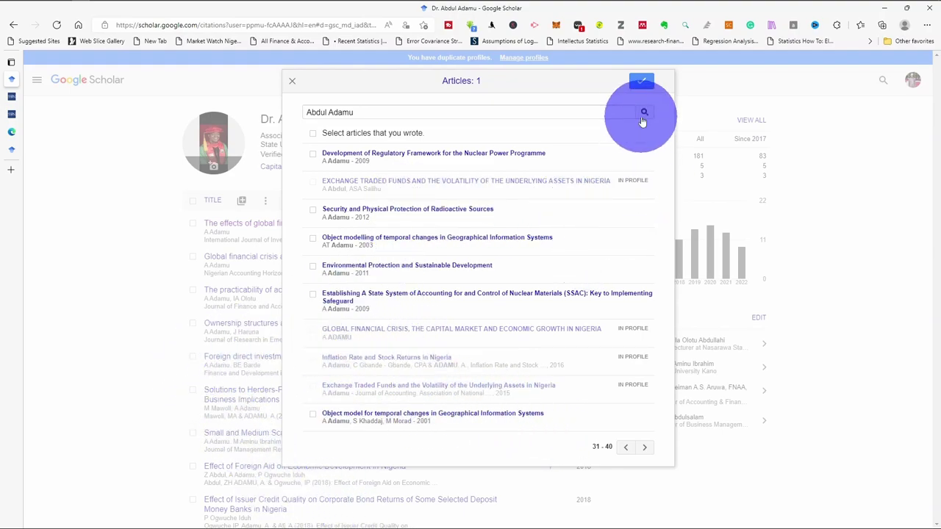
{"action": "left_click", "coordinate": [642, 82]}
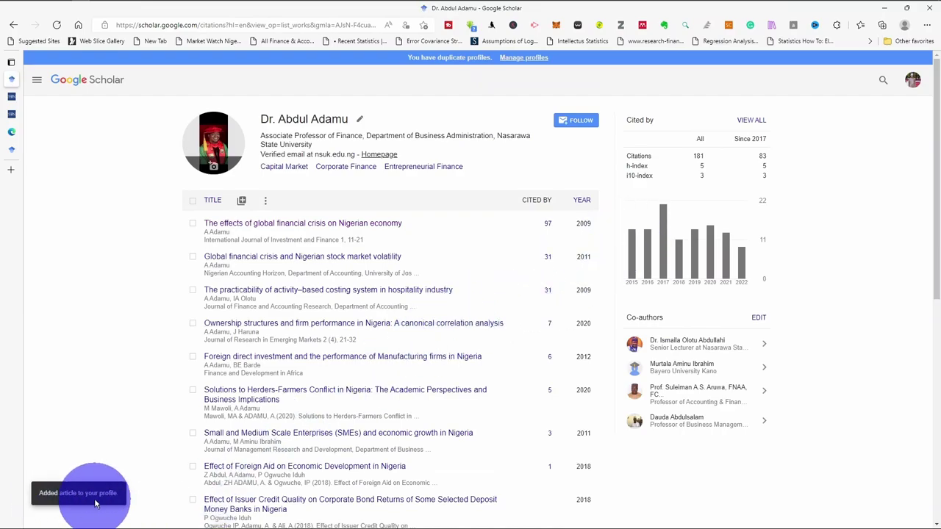
Scroll the article list to find the newly added INFLATION RATE AND STOCK RETURNS IN NIGERIA
{"action": "scroll", "coordinate": [454, 308], "scroll_direction": "down", "scroll_amount": 6}
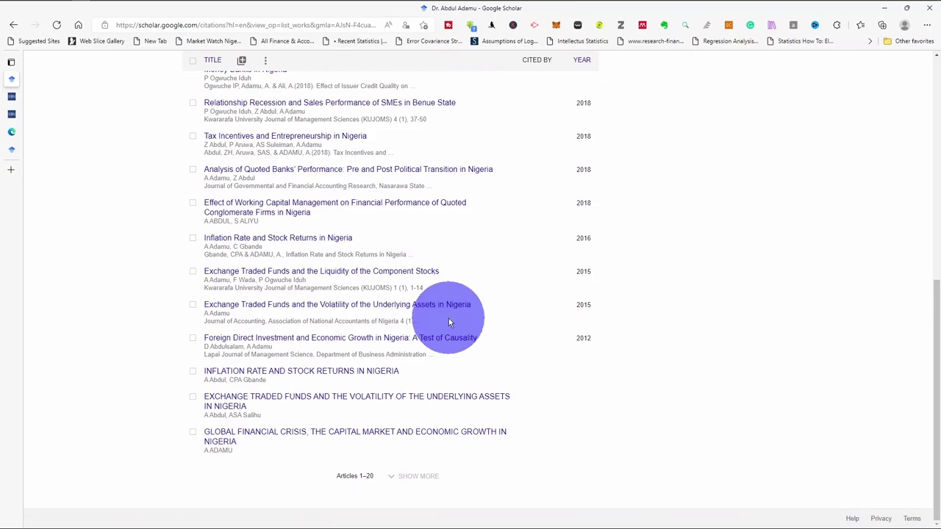
{"action": "scroll", "coordinate": [423, 319], "scroll_direction": "up", "scroll_amount": 4}
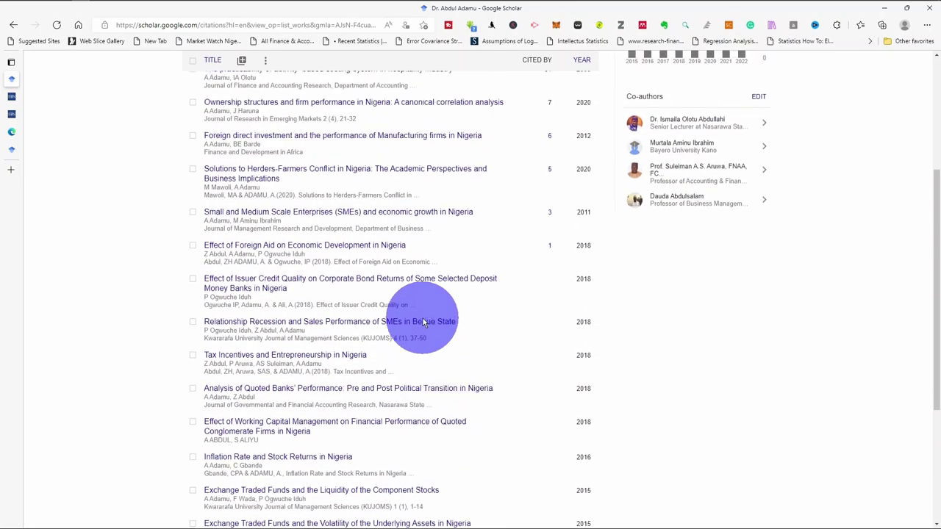
{"action": "scroll", "coordinate": [422, 321], "scroll_direction": "up", "scroll_amount": 2}
{"action": "scroll", "coordinate": [422, 321], "scroll_direction": "down", "scroll_amount": 5}
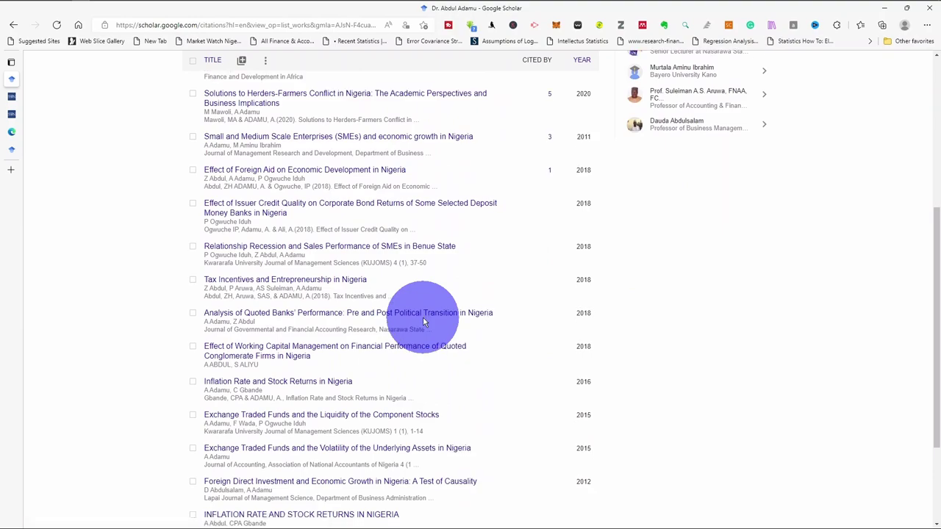
{"action": "scroll", "coordinate": [424, 324], "scroll_direction": "down", "scroll_amount": 2}
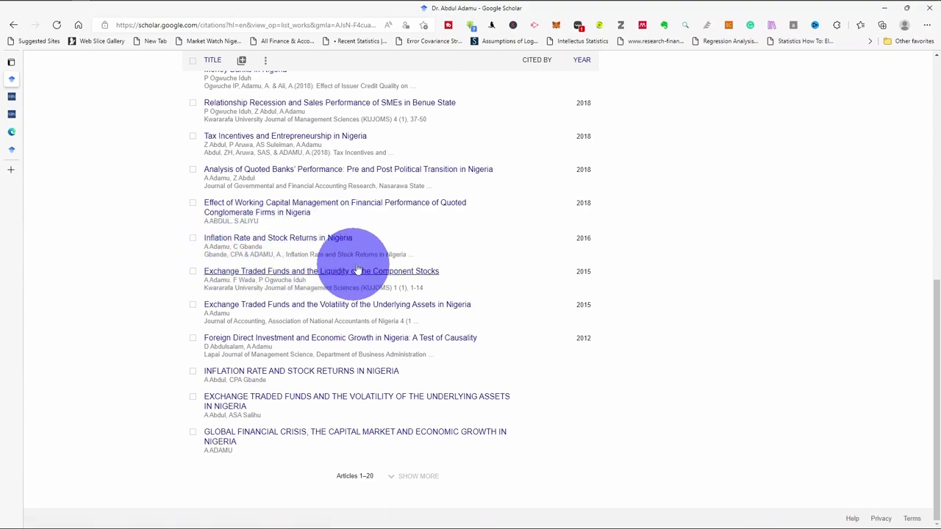
Merge the uppercase and title-case Inflation Rate entries, keeping the detailed 2016 journal version
{"action": "left_click", "coordinate": [193, 373]}
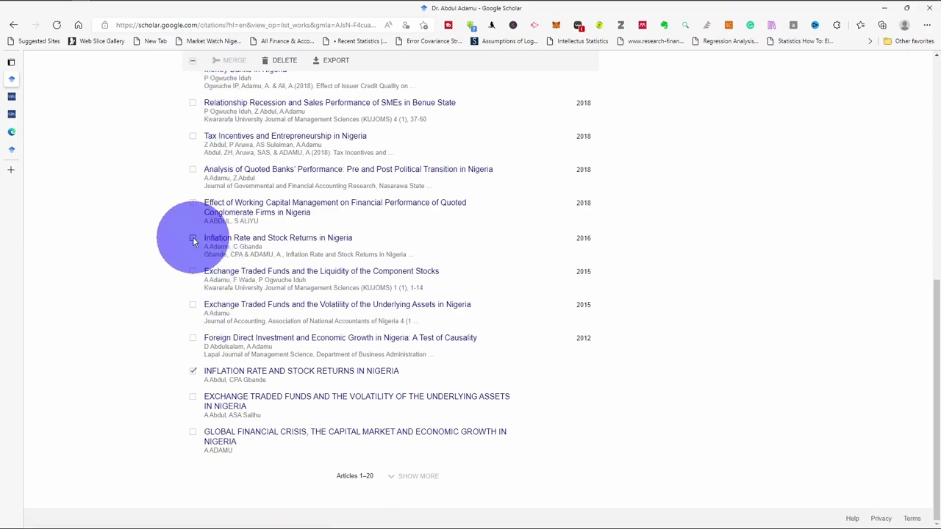
{"action": "left_click", "coordinate": [192, 239]}
{"action": "left_click", "coordinate": [235, 61]}
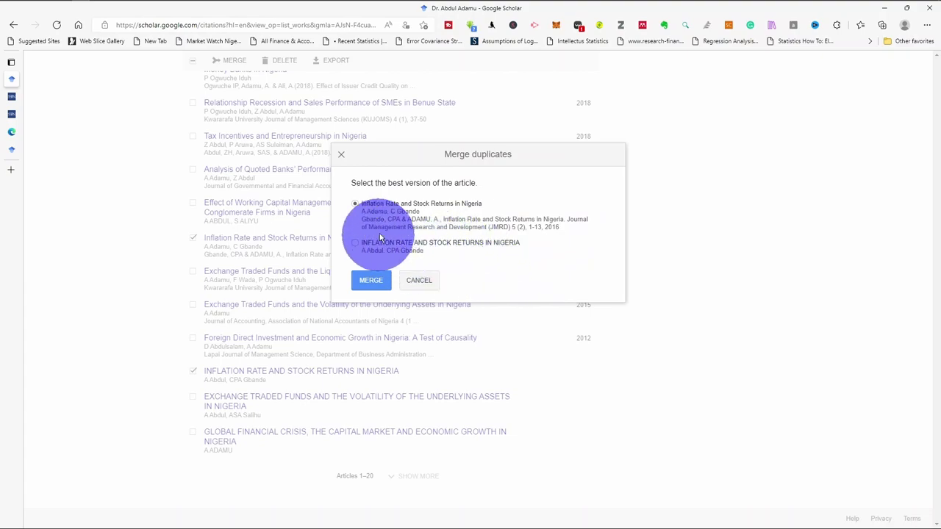
{"action": "left_click", "coordinate": [373, 281]}
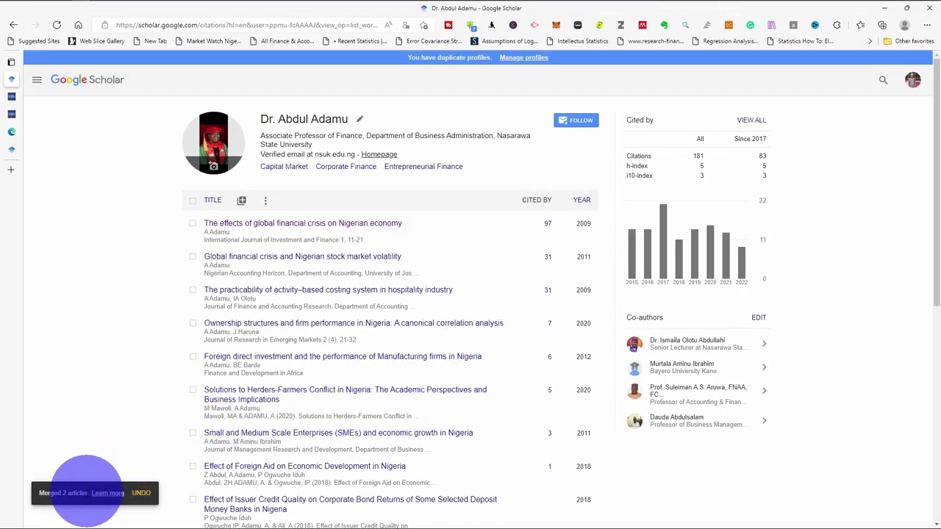
{"action": "scroll", "coordinate": [316, 438], "scroll_direction": "down", "scroll_amount": 5}
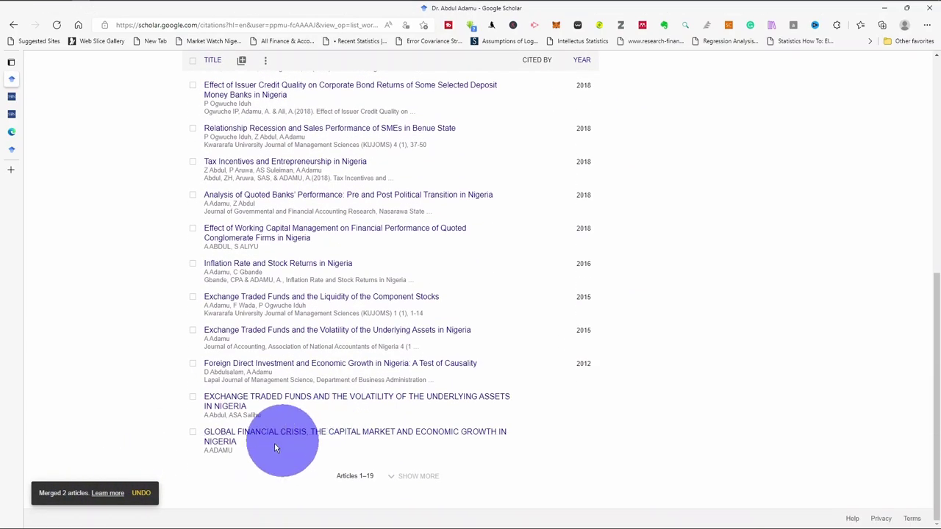
{"action": "scroll", "coordinate": [307, 316], "scroll_direction": "up", "scroll_amount": 1}
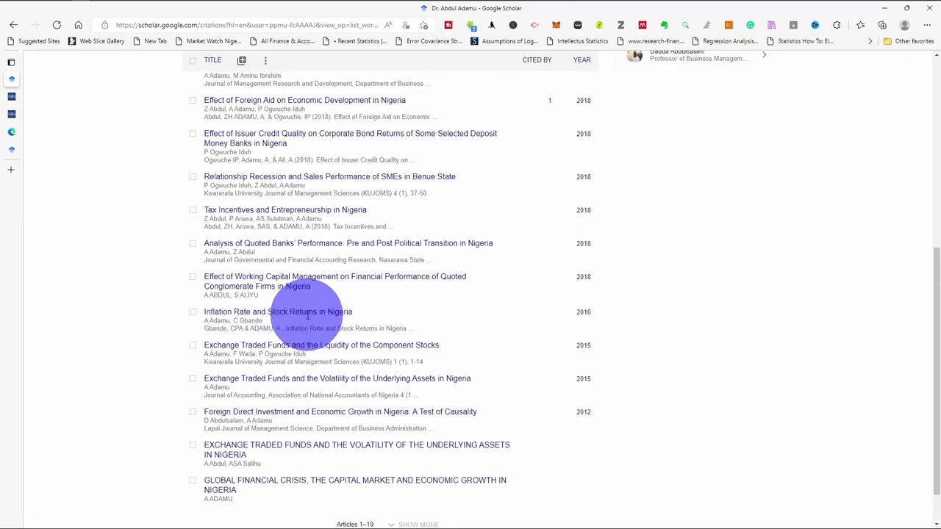
{"action": "scroll", "coordinate": [308, 316], "scroll_direction": "up", "scroll_amount": 5}
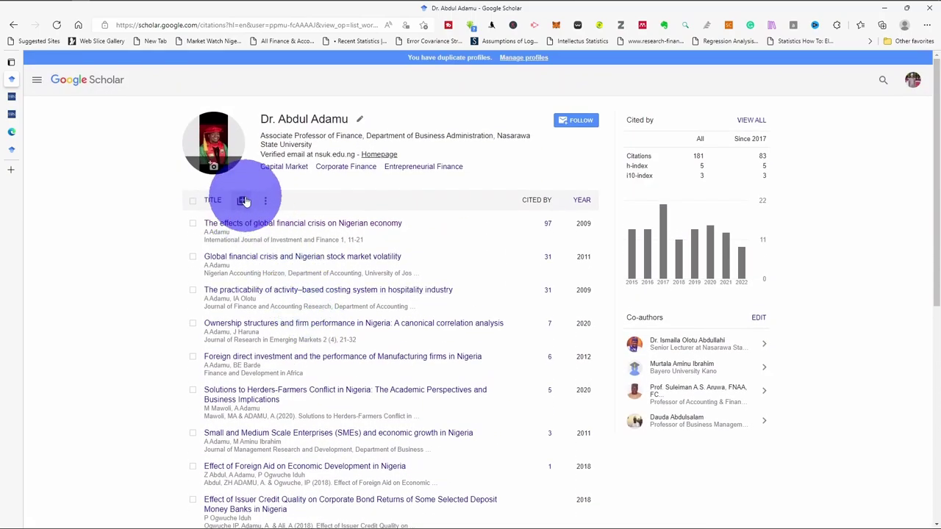
{"action": "left_click", "coordinate": [243, 200]}
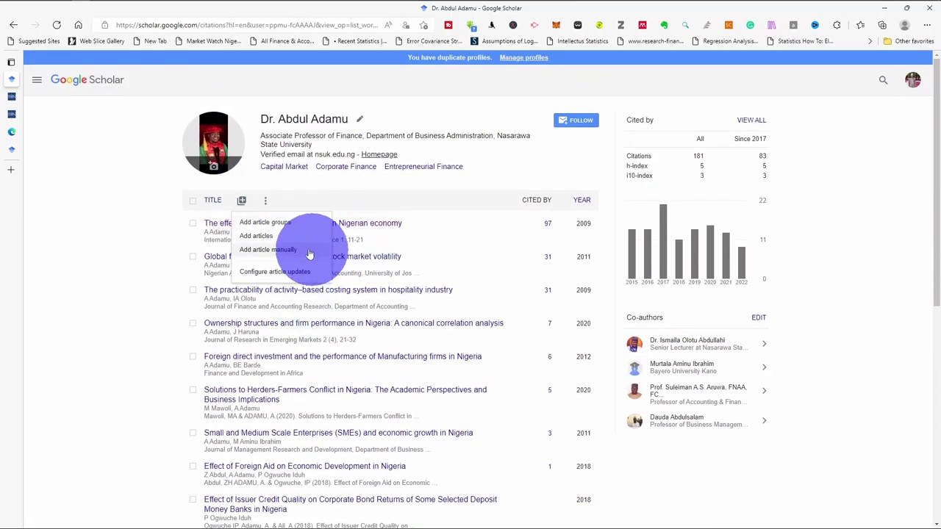
{"action": "left_click", "coordinate": [273, 251]}
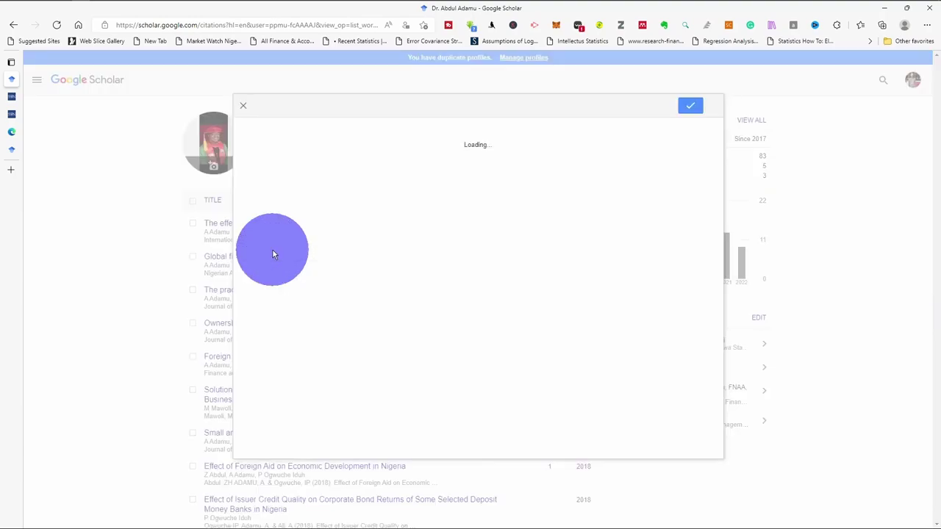
{"action": "left_click", "coordinate": [369, 167]}
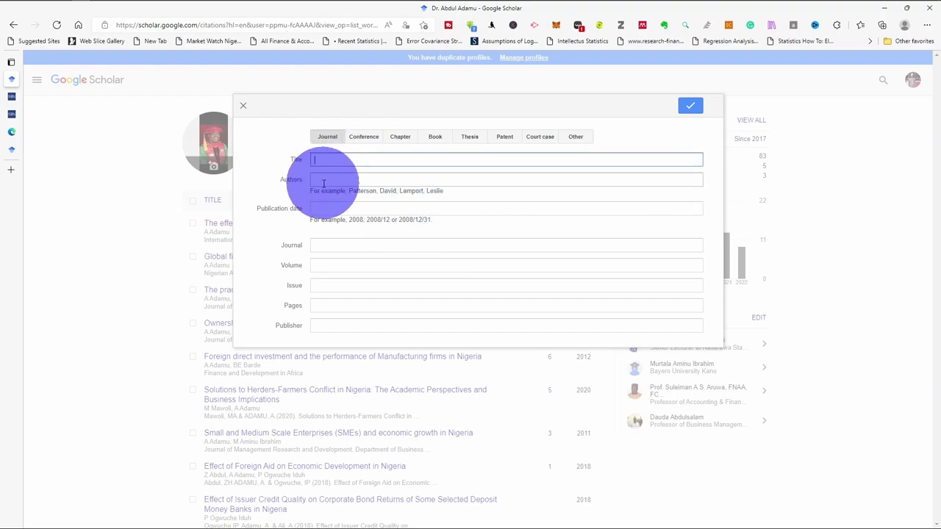
{"action": "left_click", "coordinate": [325, 181]}
{"action": "left_click", "coordinate": [316, 211]}
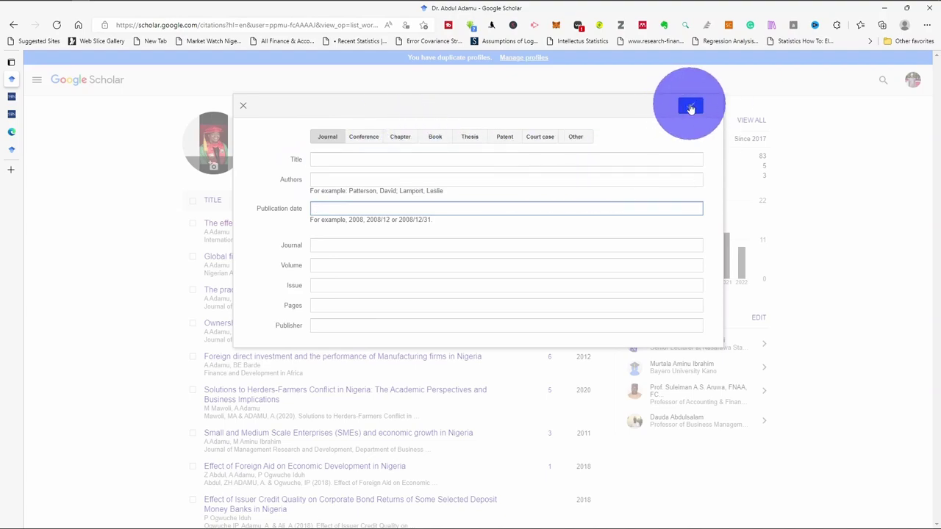
{"action": "left_click", "coordinate": [245, 109]}
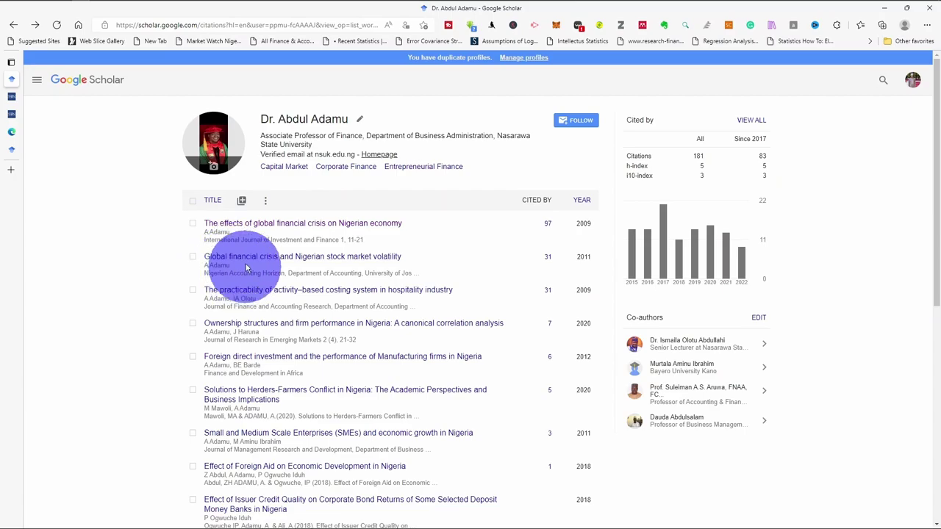
{"action": "scroll", "coordinate": [237, 364], "scroll_direction": "down", "scroll_amount": 5}
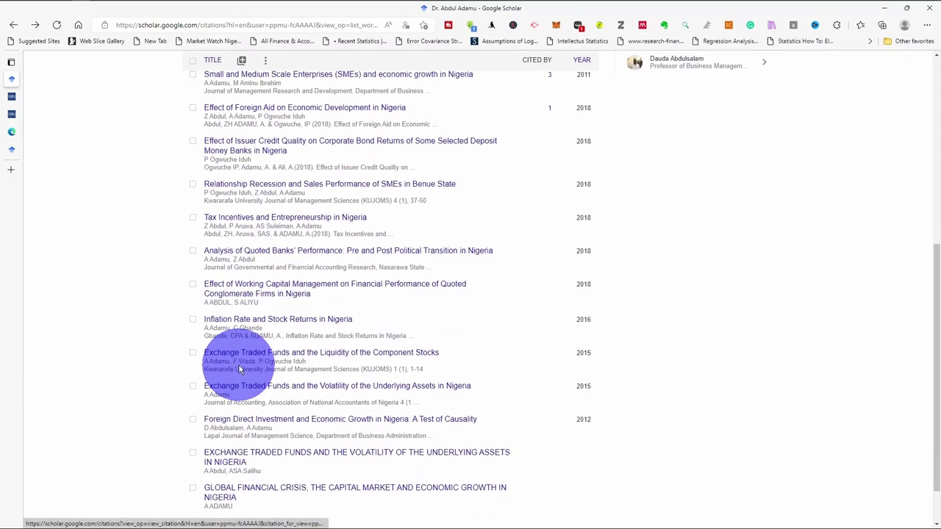
{"action": "scroll", "coordinate": [239, 365], "scroll_direction": "down", "scroll_amount": 1}
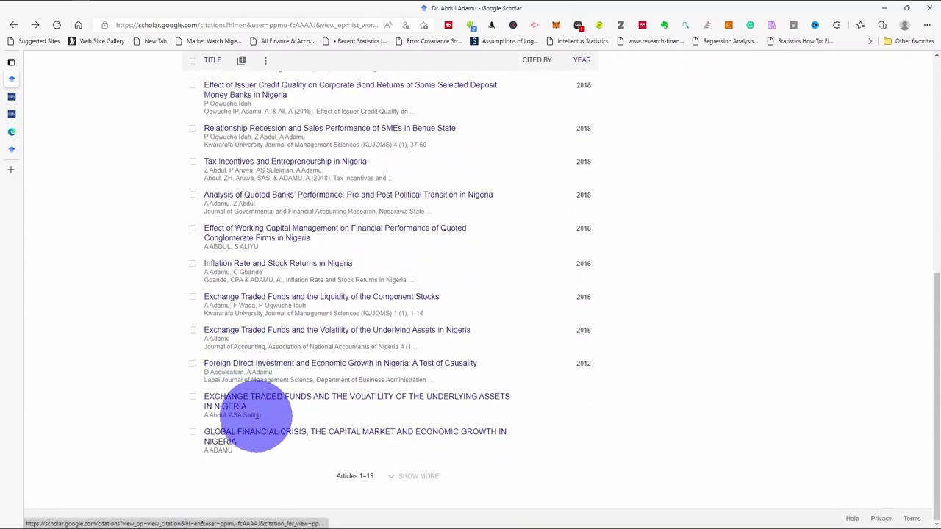
{"action": "left_click", "coordinate": [193, 432]}
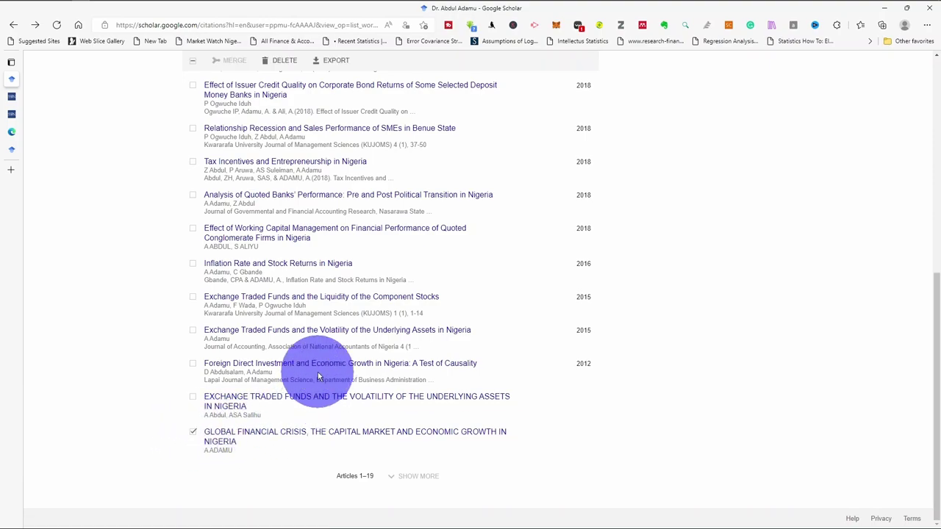
{"action": "scroll", "coordinate": [316, 368], "scroll_direction": "up", "scroll_amount": 3}
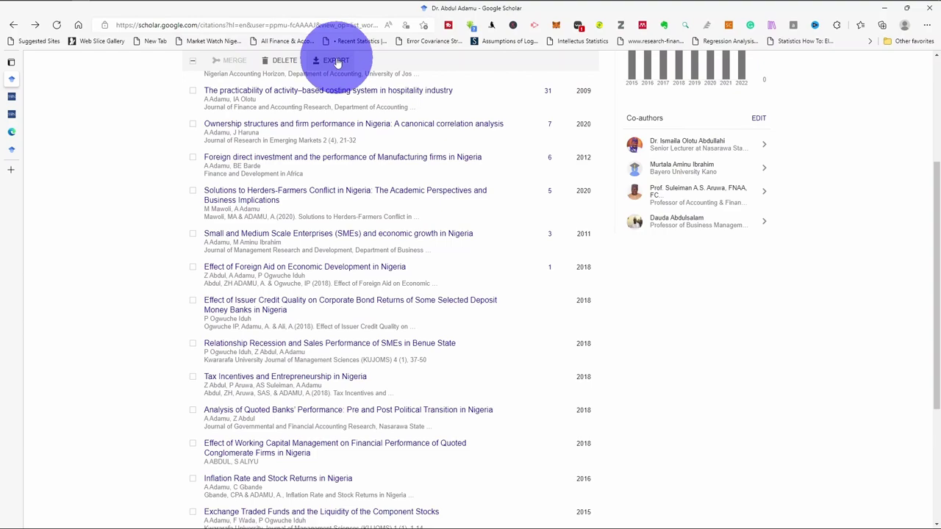
{"action": "scroll", "coordinate": [220, 430], "scroll_direction": "down", "scroll_amount": 3}
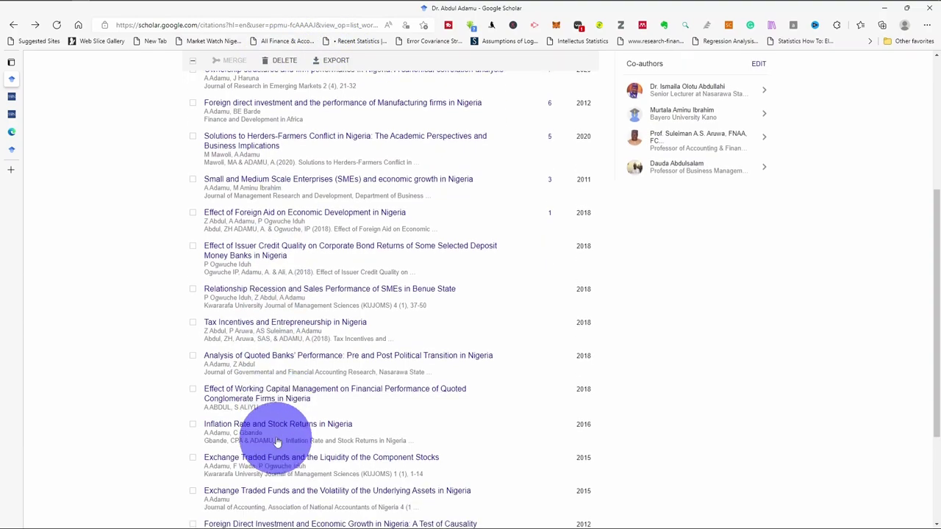
{"action": "left_click", "coordinate": [192, 432]}
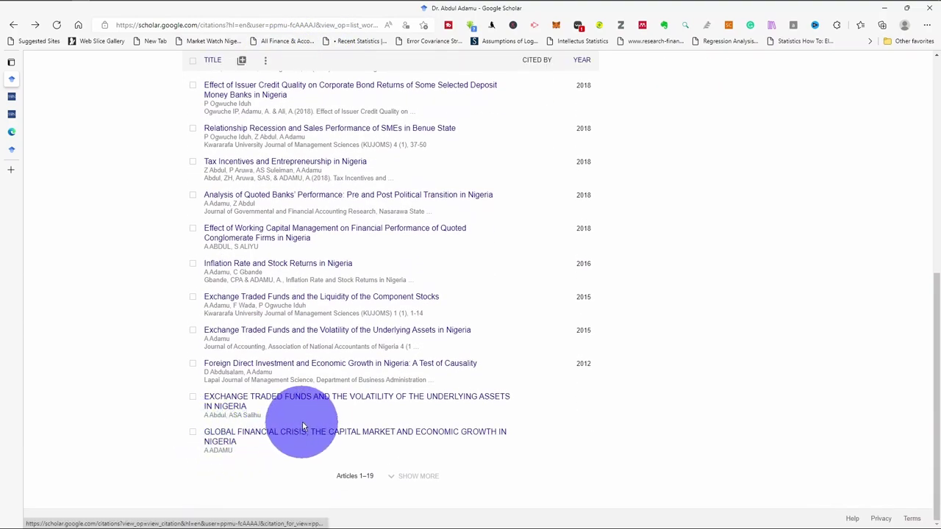
{"action": "scroll", "coordinate": [332, 411], "scroll_direction": "up", "scroll_amount": 1}
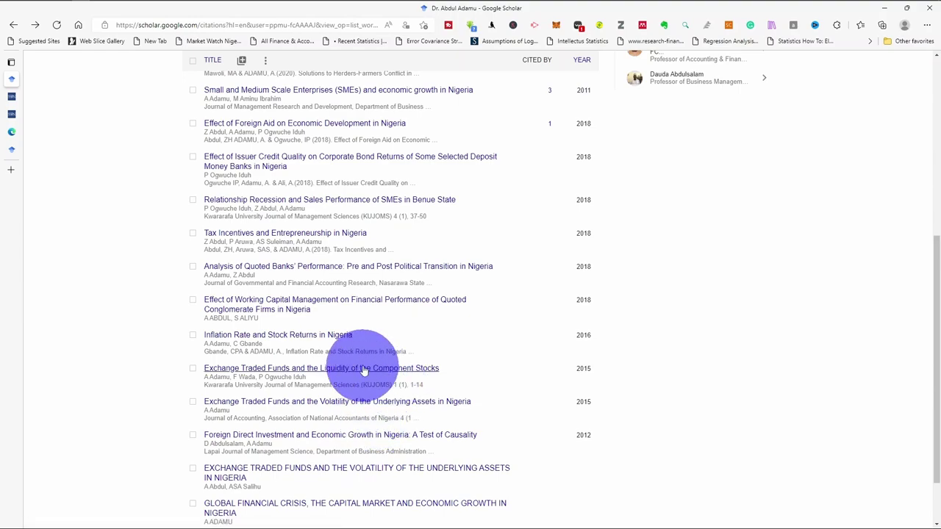
{"action": "scroll", "coordinate": [362, 372], "scroll_direction": "up", "scroll_amount": 5}
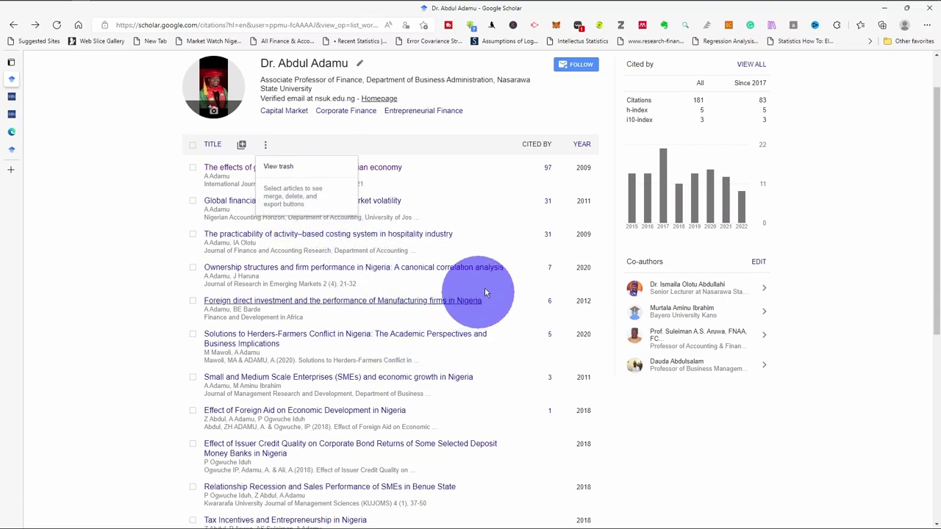
{"action": "left_click", "coordinate": [490, 179]}
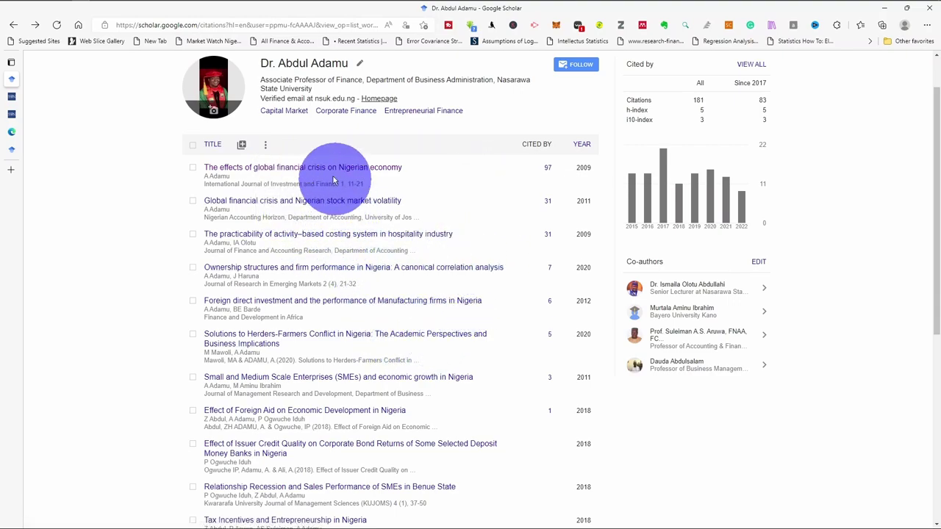
{"action": "scroll", "coordinate": [294, 214], "scroll_direction": "up", "scroll_amount": 1}
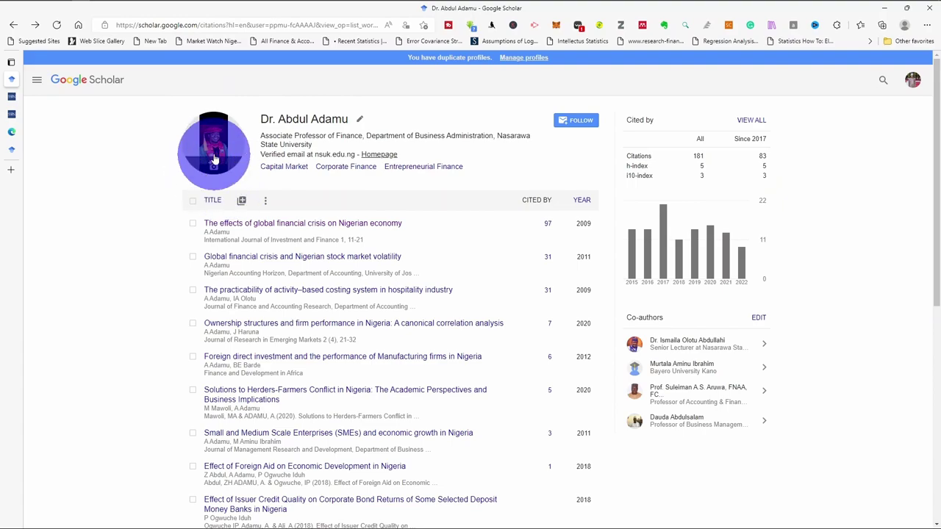
{"action": "left_click", "coordinate": [212, 144]}
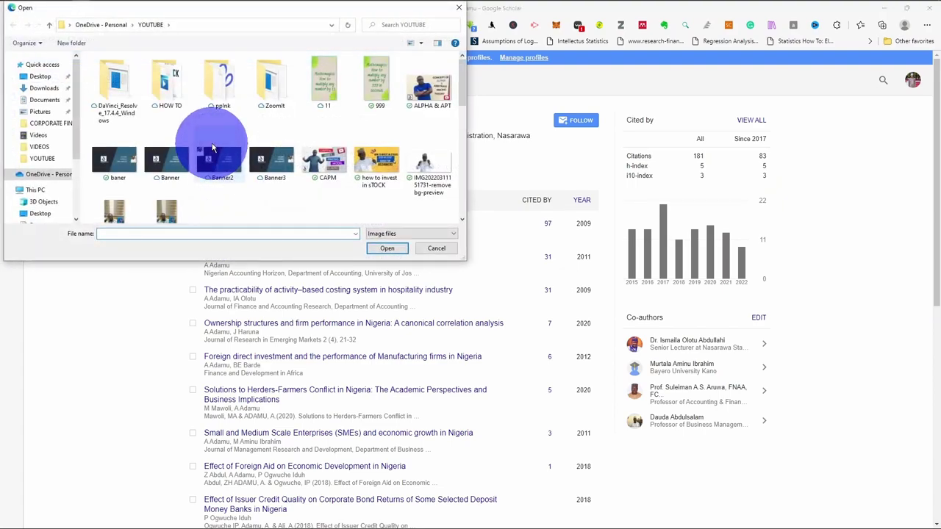
{"action": "scroll", "coordinate": [362, 185], "scroll_direction": "down", "scroll_amount": 1}
{"action": "scroll", "coordinate": [363, 186], "scroll_direction": "down", "scroll_amount": 10}
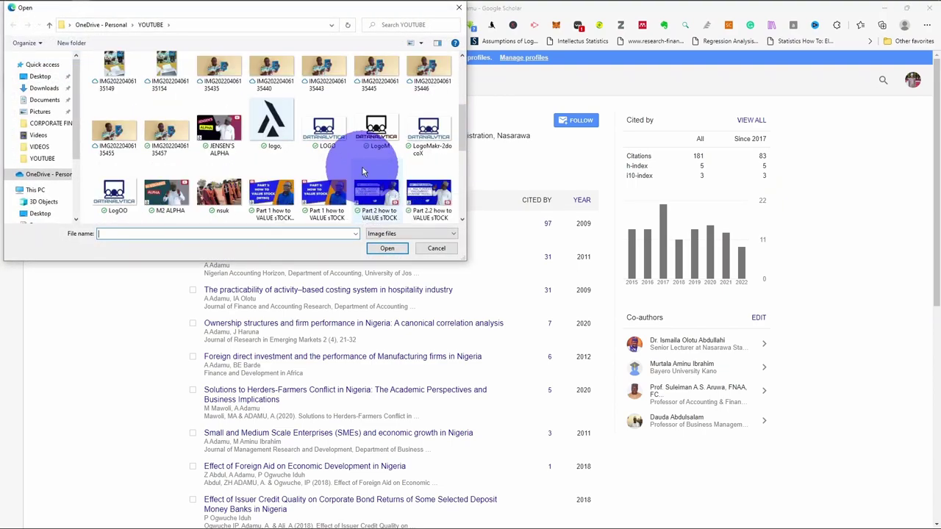
{"action": "scroll", "coordinate": [295, 162], "scroll_direction": "up", "scroll_amount": 8}
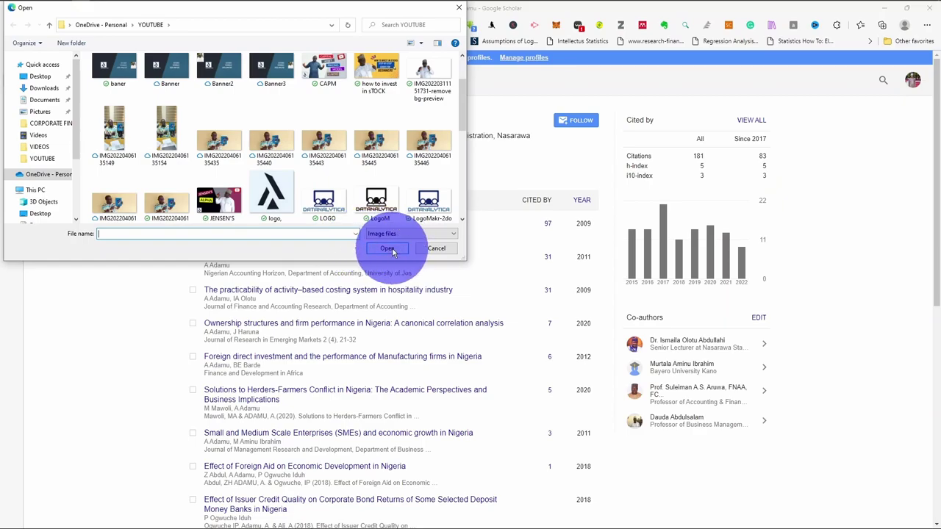
{"action": "left_click", "coordinate": [461, 8]}
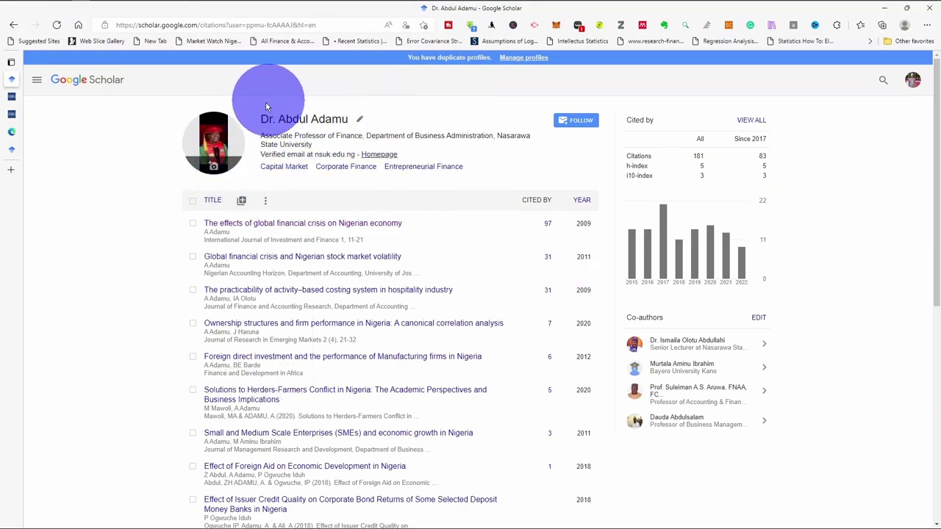
{"action": "left_click", "coordinate": [360, 120]}
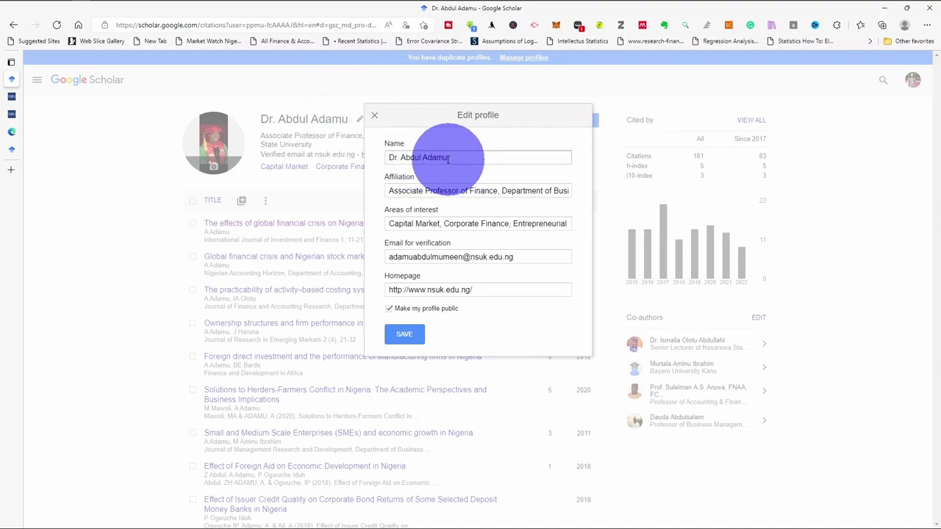
{"action": "left_click", "coordinate": [401, 257]}
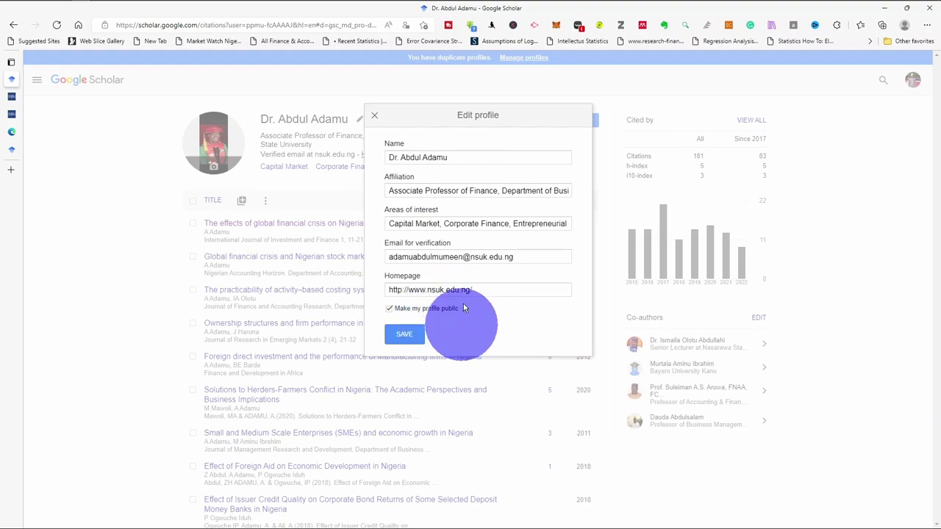
{"action": "left_click", "coordinate": [404, 336]}
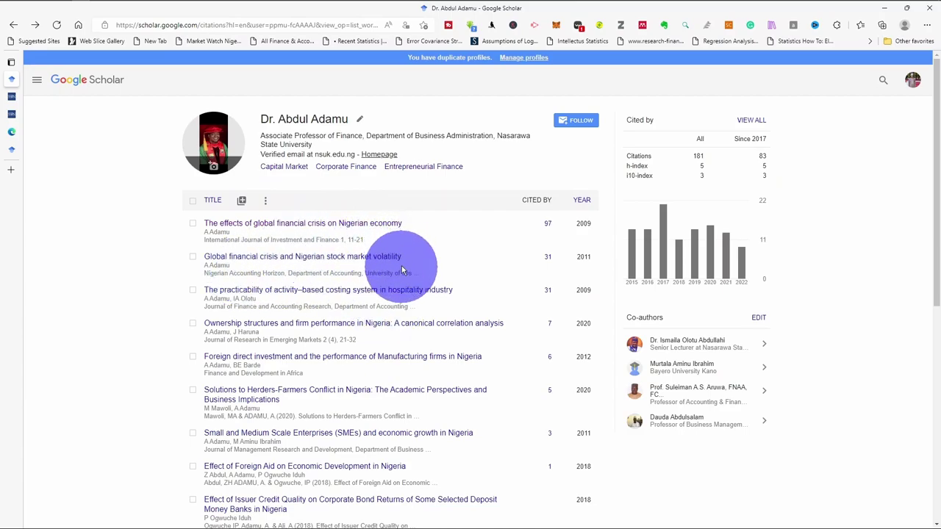
{"action": "scroll", "coordinate": [450, 237], "scroll_direction": "down", "scroll_amount": 2}
{"action": "scroll", "coordinate": [516, 183], "scroll_direction": "up", "scroll_amount": 1}
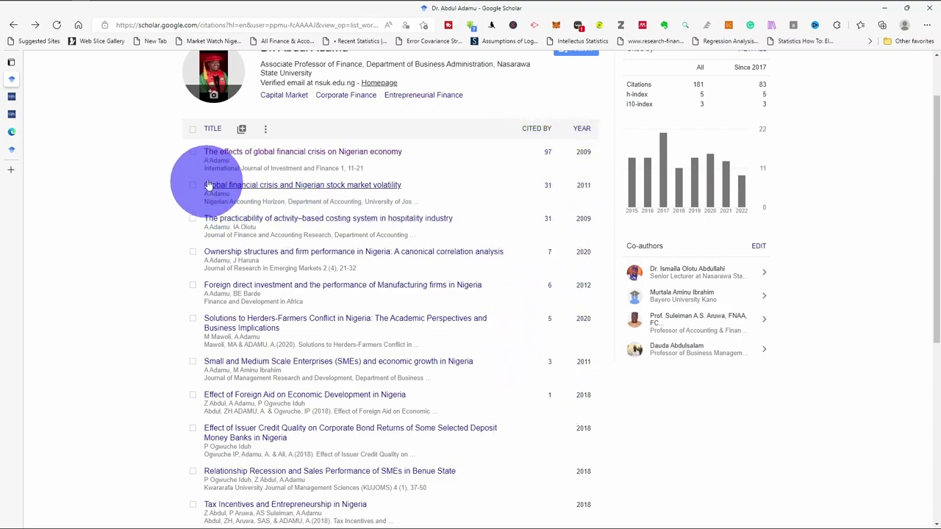
{"action": "scroll", "coordinate": [531, 139], "scroll_direction": "up", "scroll_amount": 1}
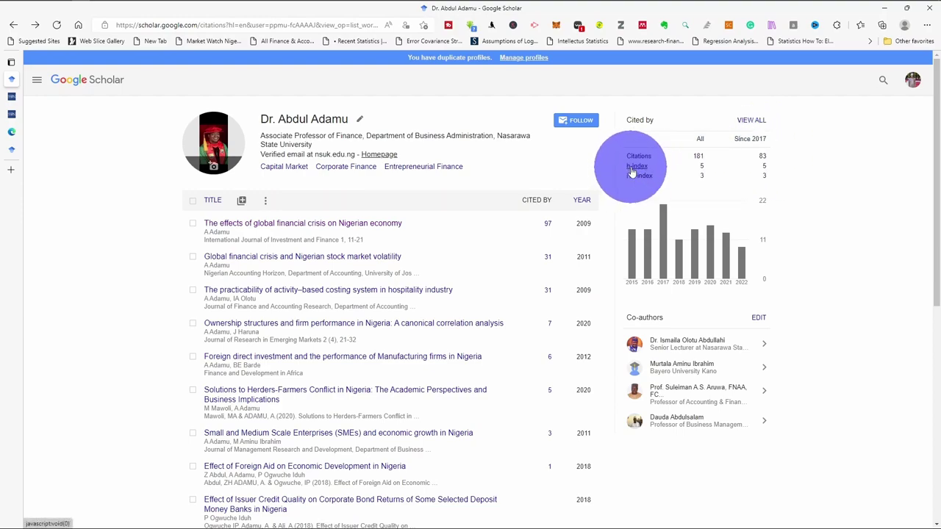
{"action": "mouse_move", "coordinate": [632, 171]}
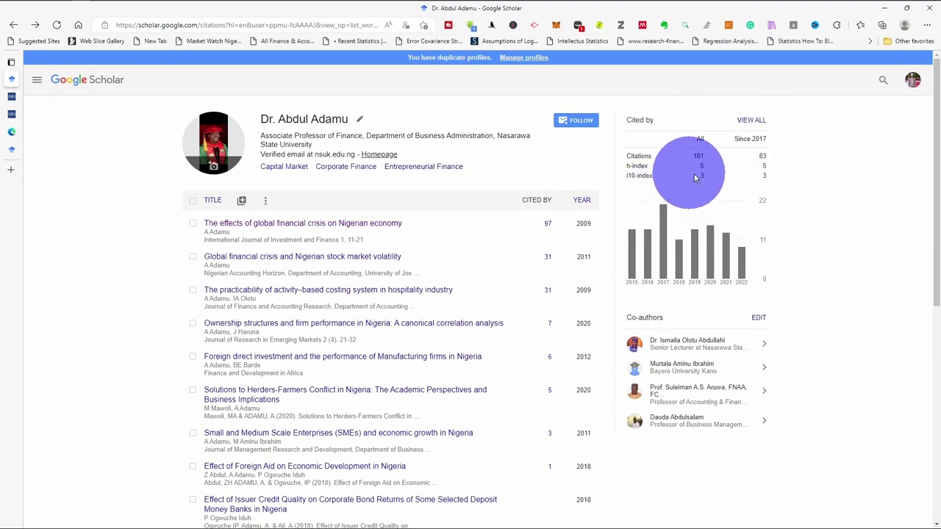
{"action": "scroll", "coordinate": [569, 224], "scroll_direction": "down", "scroll_amount": 1}
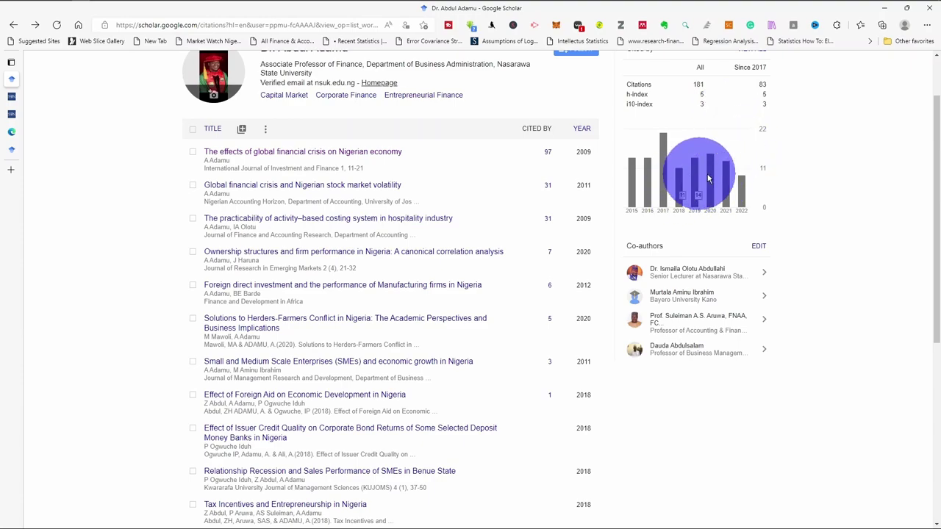
{"action": "scroll", "coordinate": [689, 209], "scroll_direction": "up", "scroll_amount": 1}
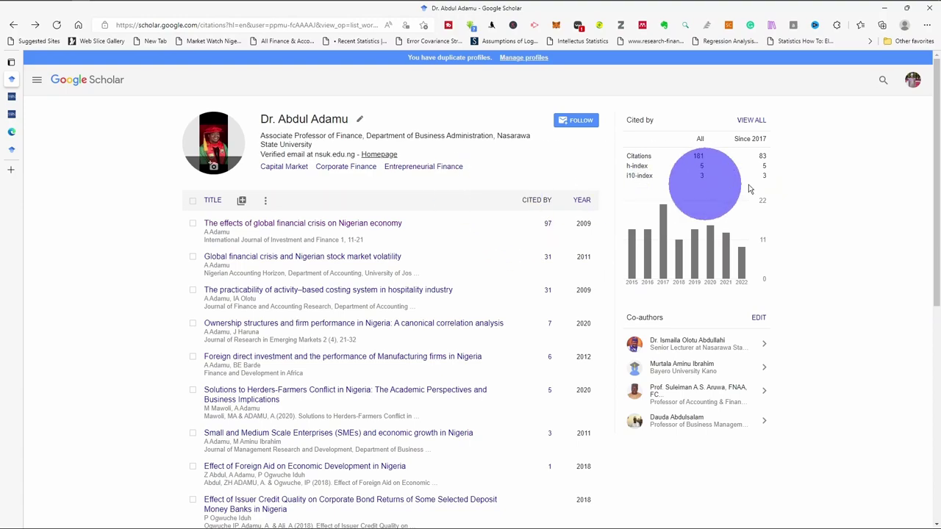
Visit the empty My library page, then the Alerts page showing no alerts
{"action": "left_click", "coordinate": [36, 80]}
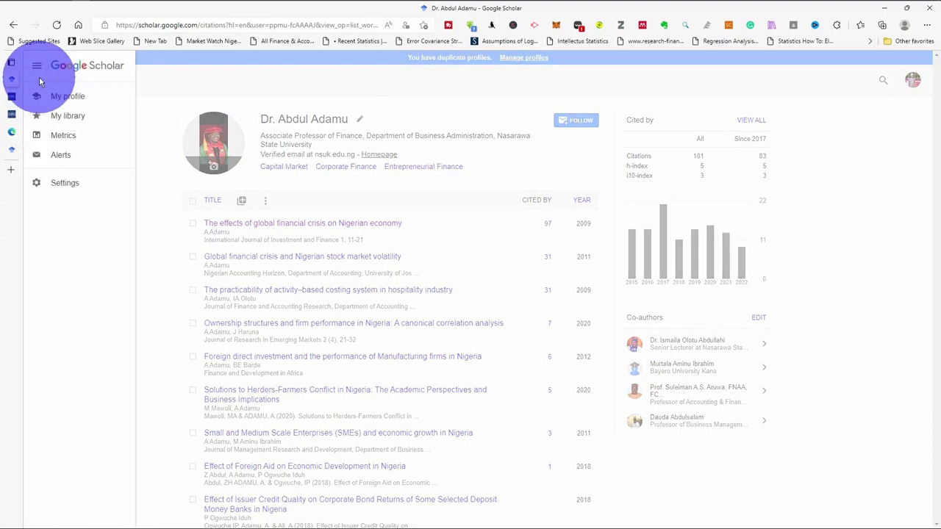
{"action": "left_click", "coordinate": [63, 119]}
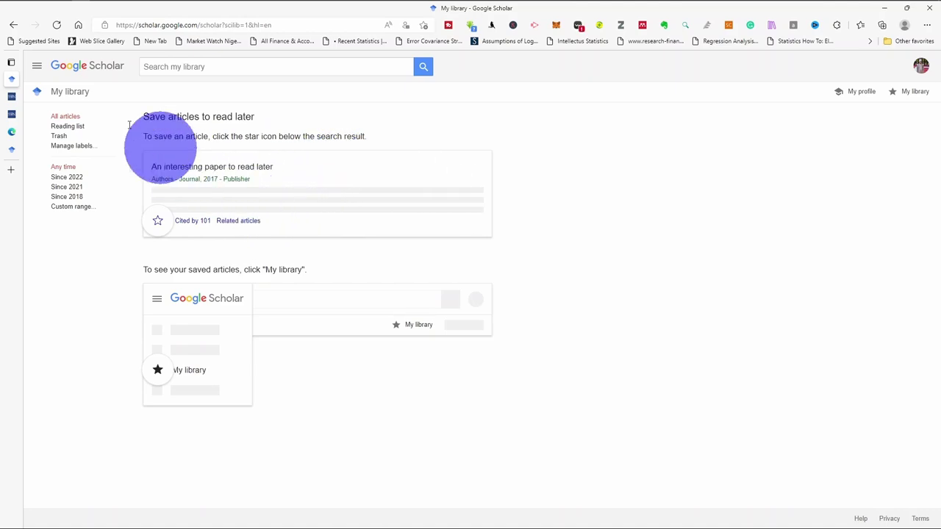
{"action": "left_click", "coordinate": [37, 67]}
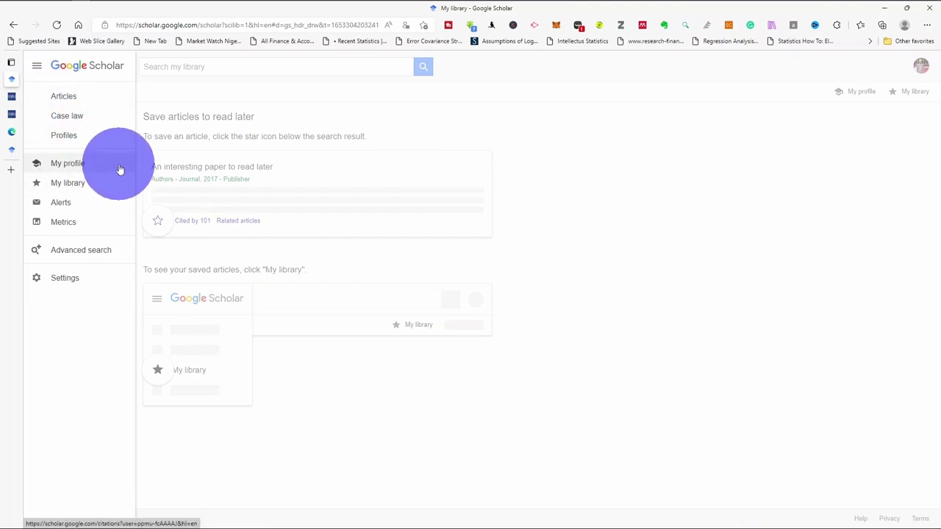
{"action": "left_click", "coordinate": [91, 203]}
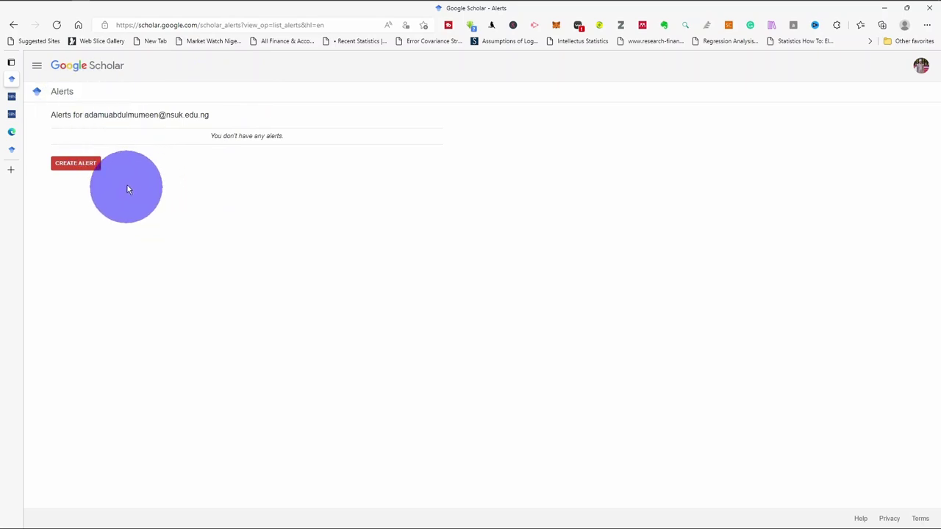
Go to Metrics and scroll the top publications list headed by Nature (h5-index 414)
{"action": "left_click", "coordinate": [37, 66]}
{"action": "left_click", "coordinate": [71, 140]}
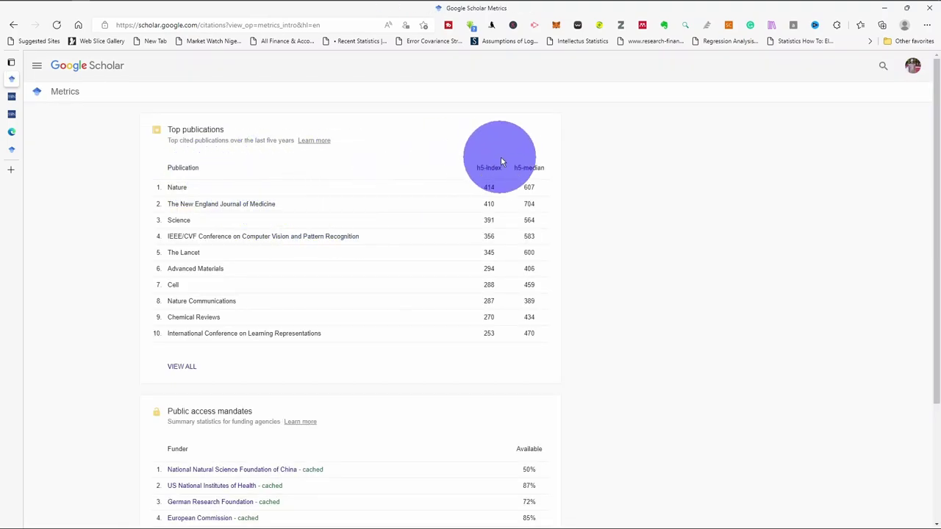
{"action": "scroll", "coordinate": [250, 199], "scroll_direction": "down", "scroll_amount": 2}
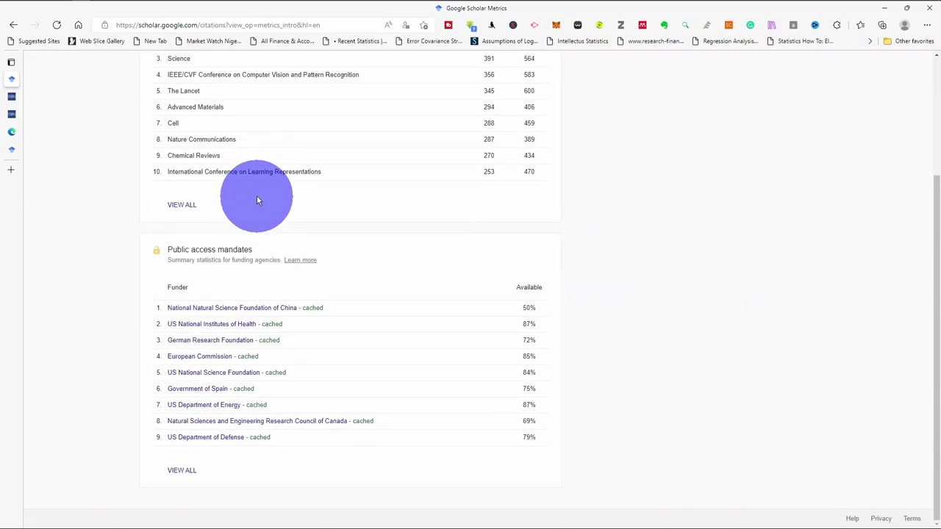
{"action": "scroll", "coordinate": [258, 195], "scroll_direction": "up", "scroll_amount": 2}
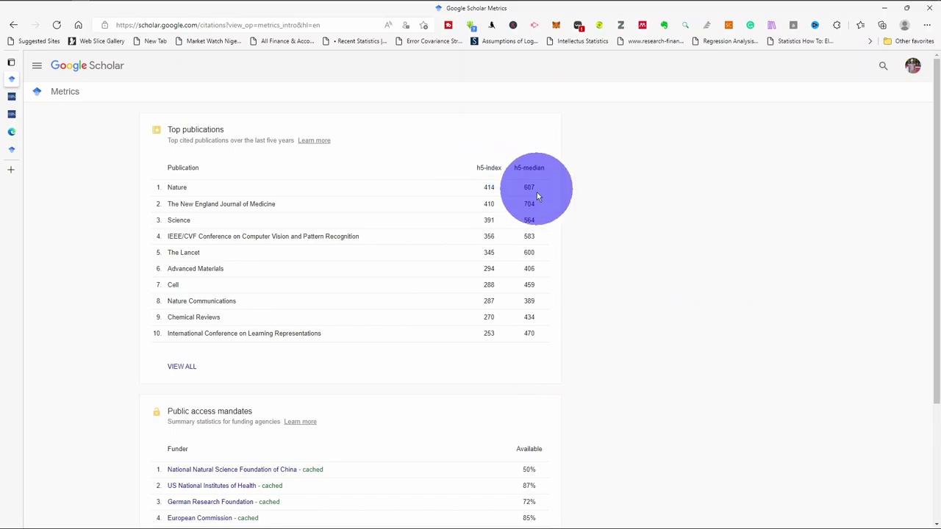
Review Settings defaults (articles, 10 results per page), then reopen the navigation for My profile
{"action": "left_click", "coordinate": [36, 65]}
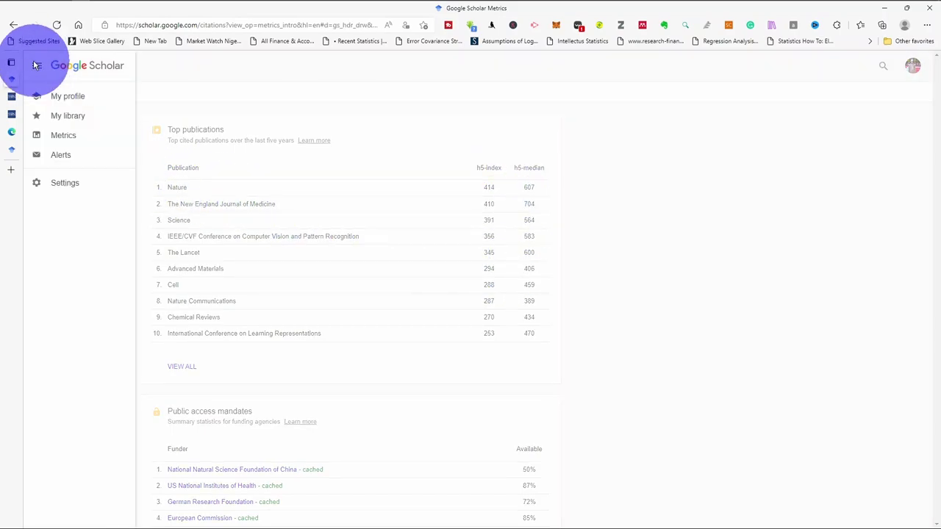
{"action": "left_click", "coordinate": [64, 187]}
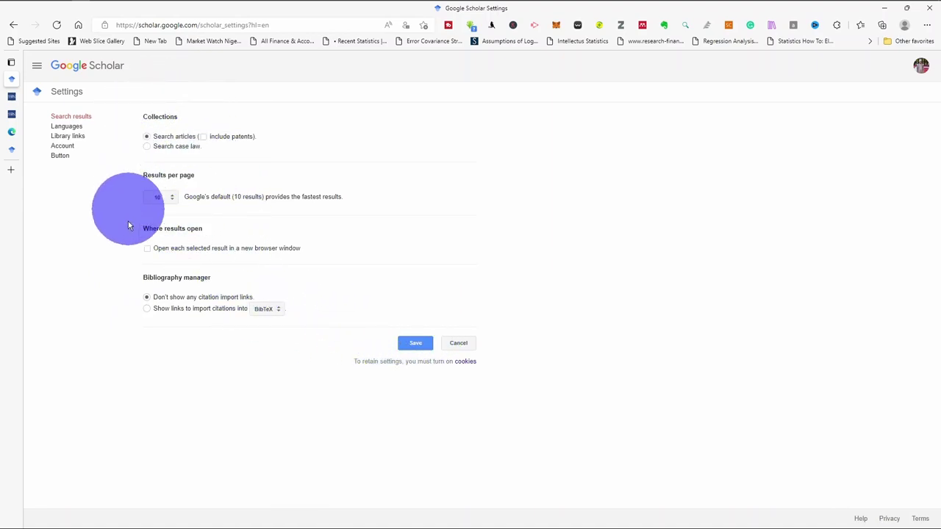
{"action": "left_click", "coordinate": [38, 66]}
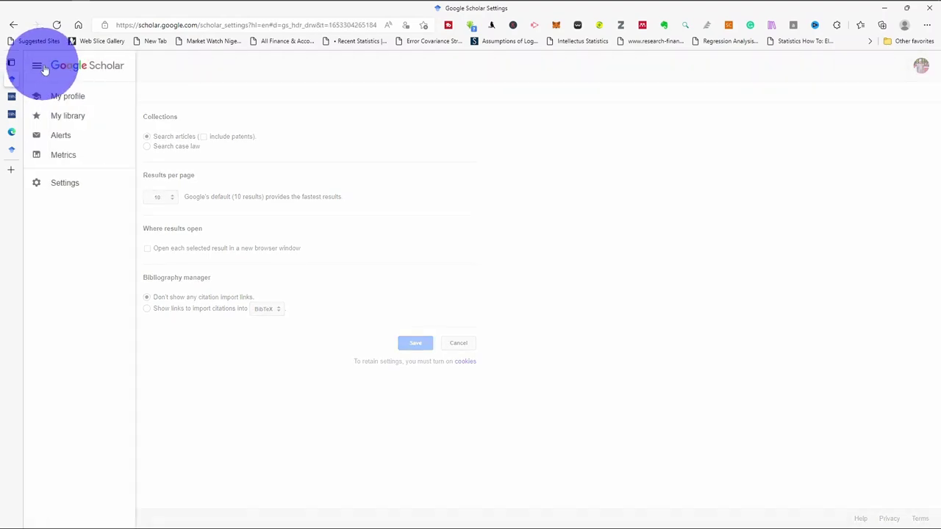
{"action": "left_click", "coordinate": [411, 129]}
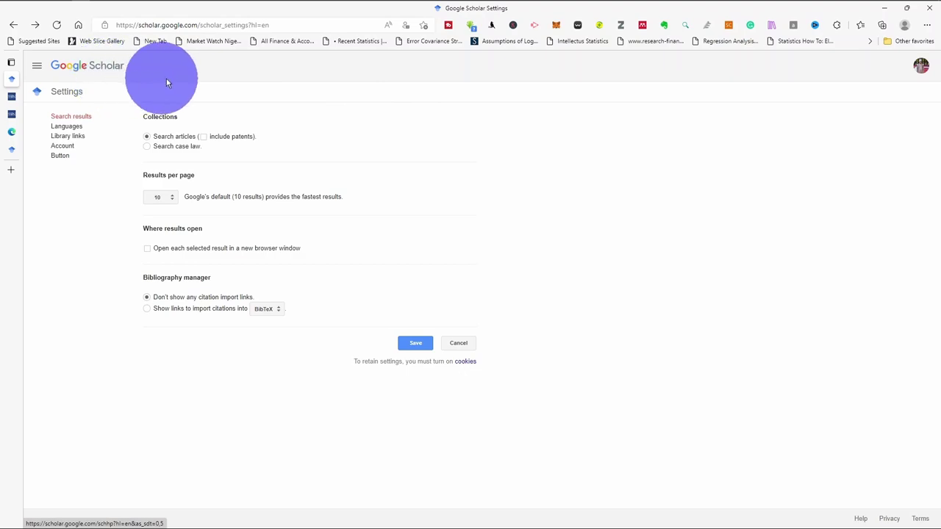
{"action": "left_click", "coordinate": [42, 65]}
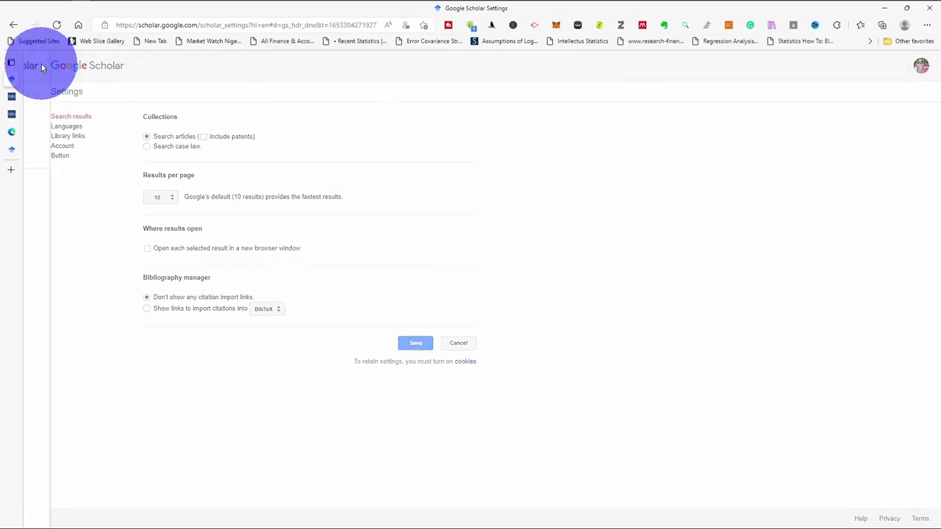